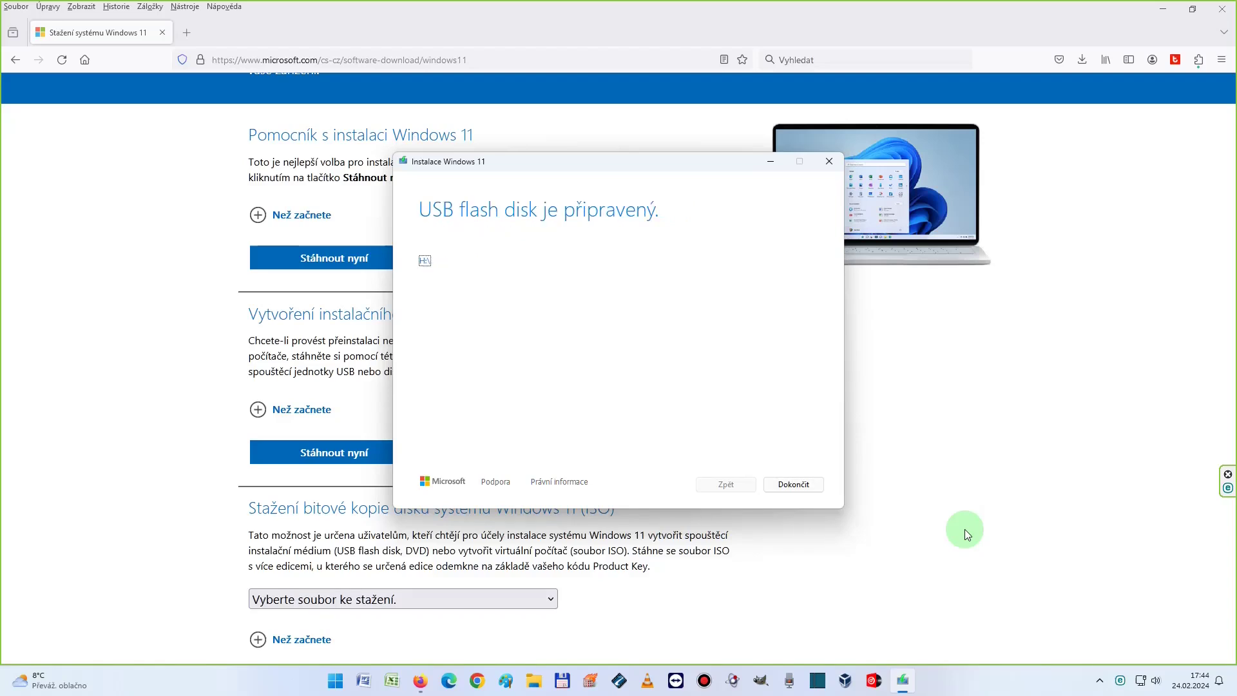
Close Media Creation Tool once the USB drive is ready, and select all items on ESD-USB (H:)
{"action": "left_click", "coordinate": [795, 485]}
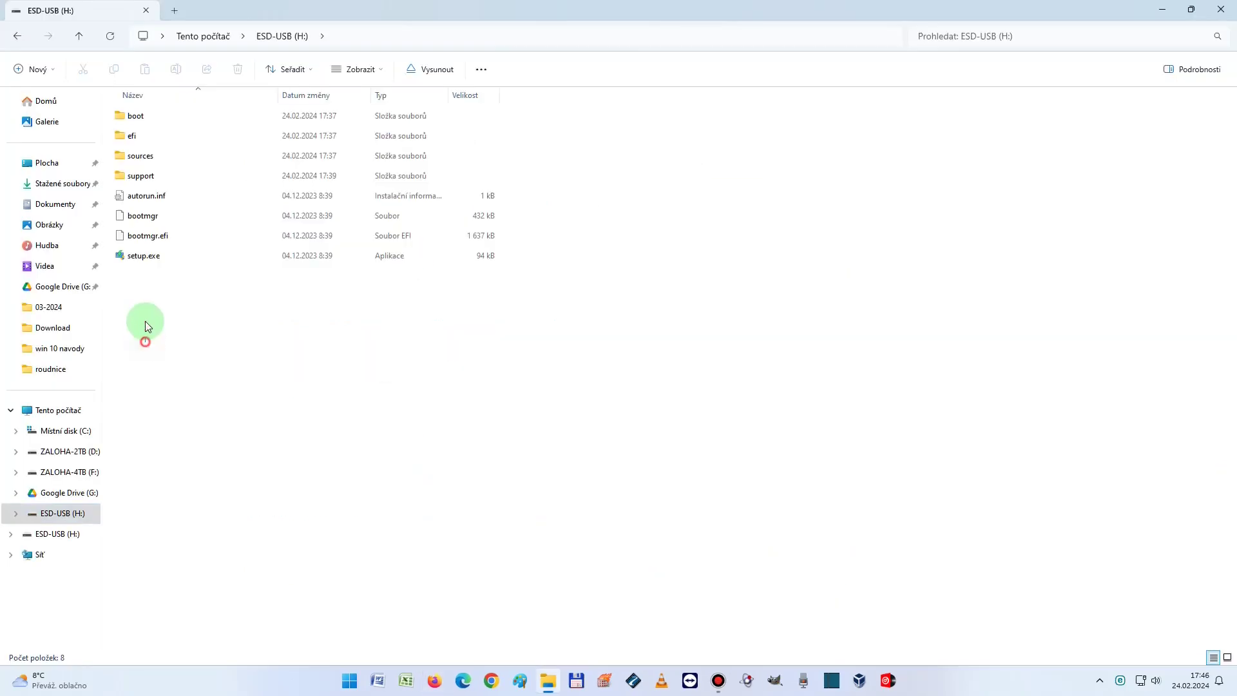
{"action": "left_click_drag", "start_coordinate": [145, 342], "coordinate": [171, 110]}
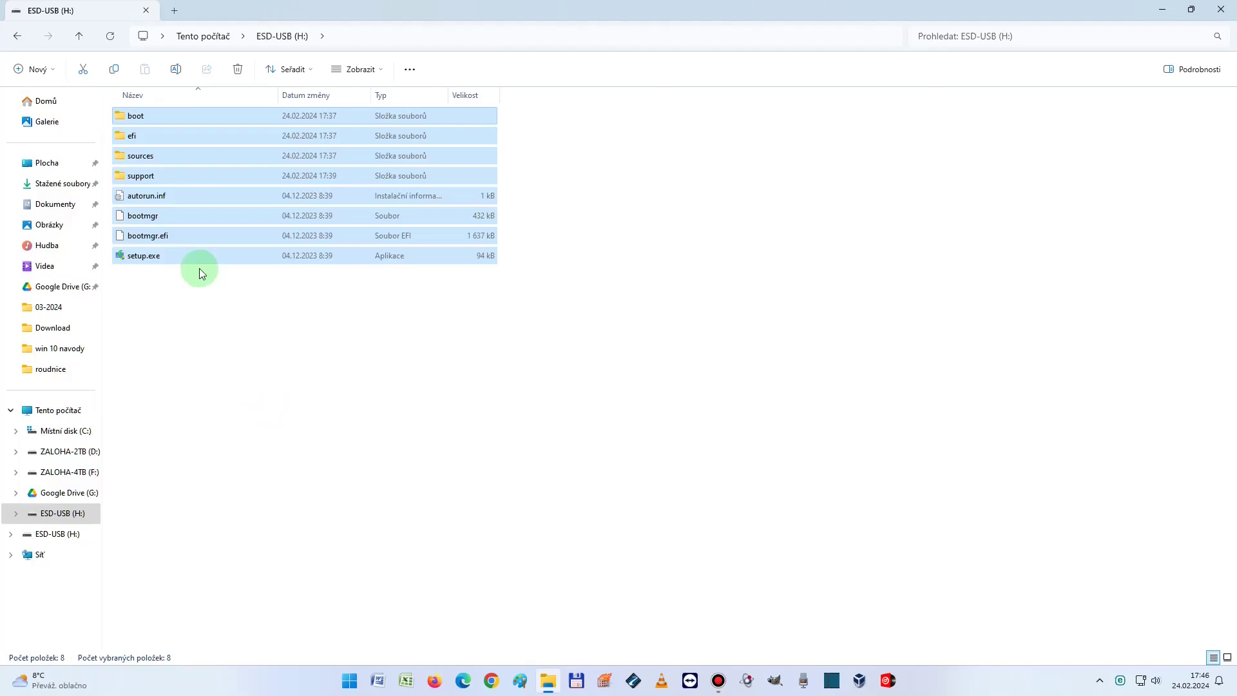
Check the combined size (5.11 GB) of the selected ESD-USB files in Vlastnosti, then close it
{"action": "right_click", "coordinate": [207, 203]}
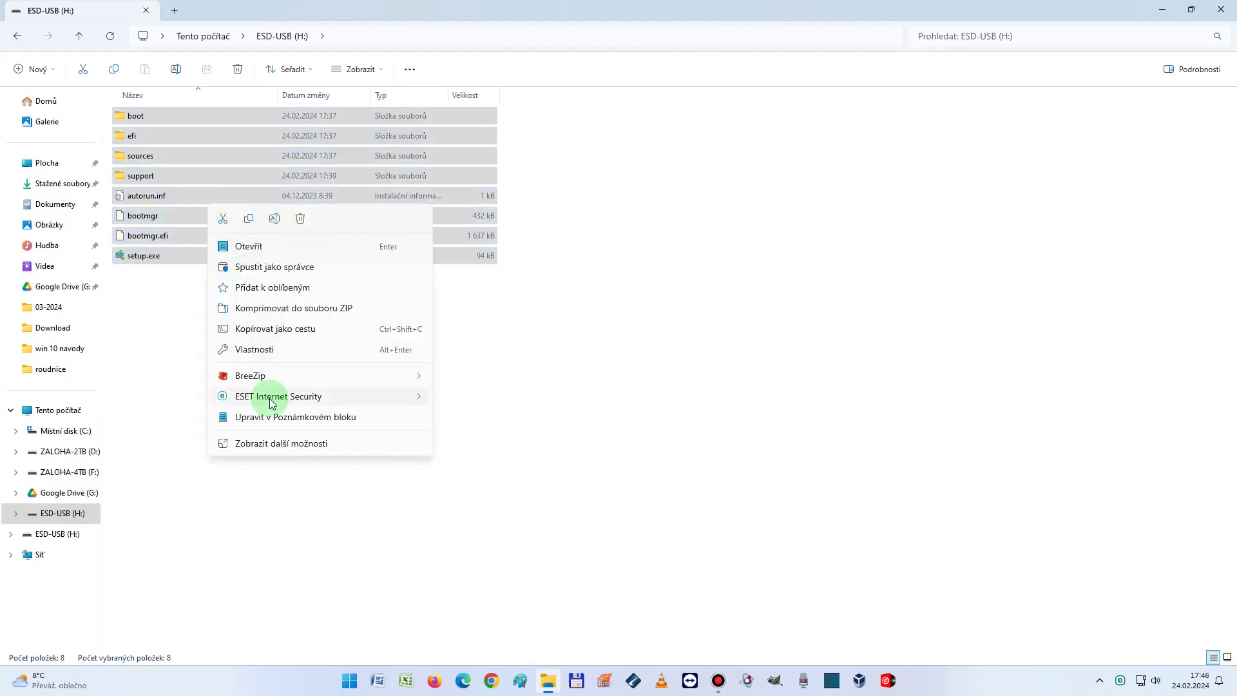
{"action": "left_click", "coordinate": [277, 349]}
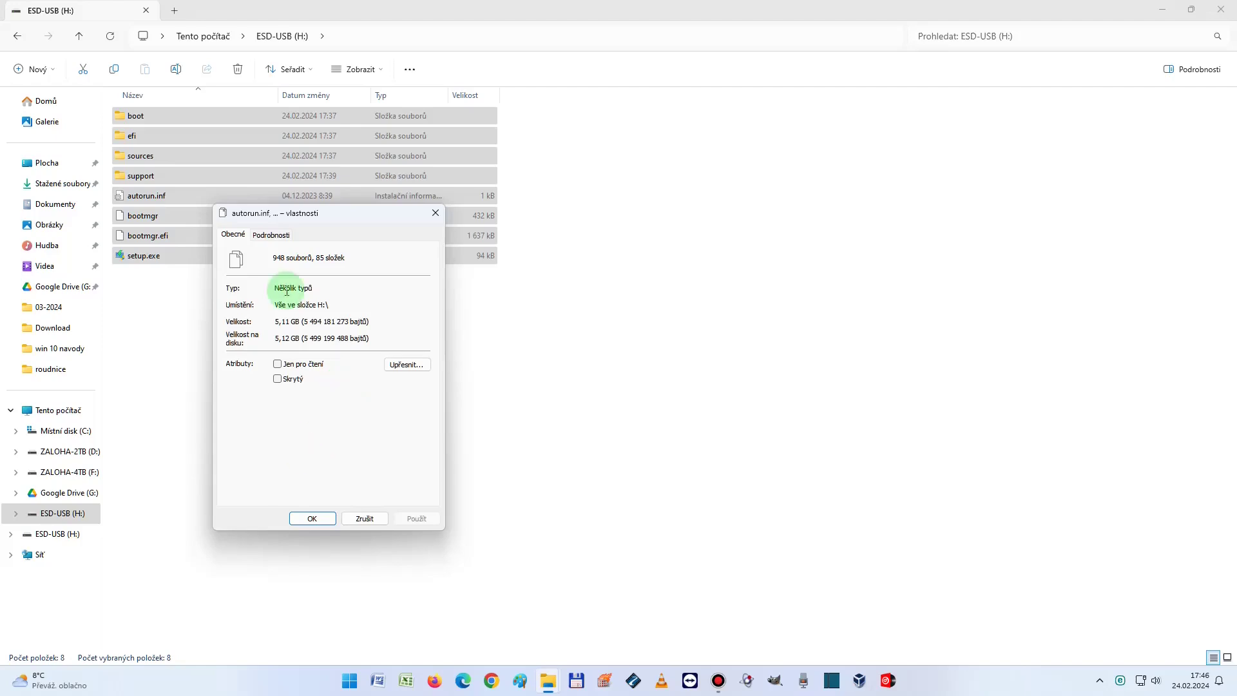
{"action": "left_click", "coordinate": [312, 518]}
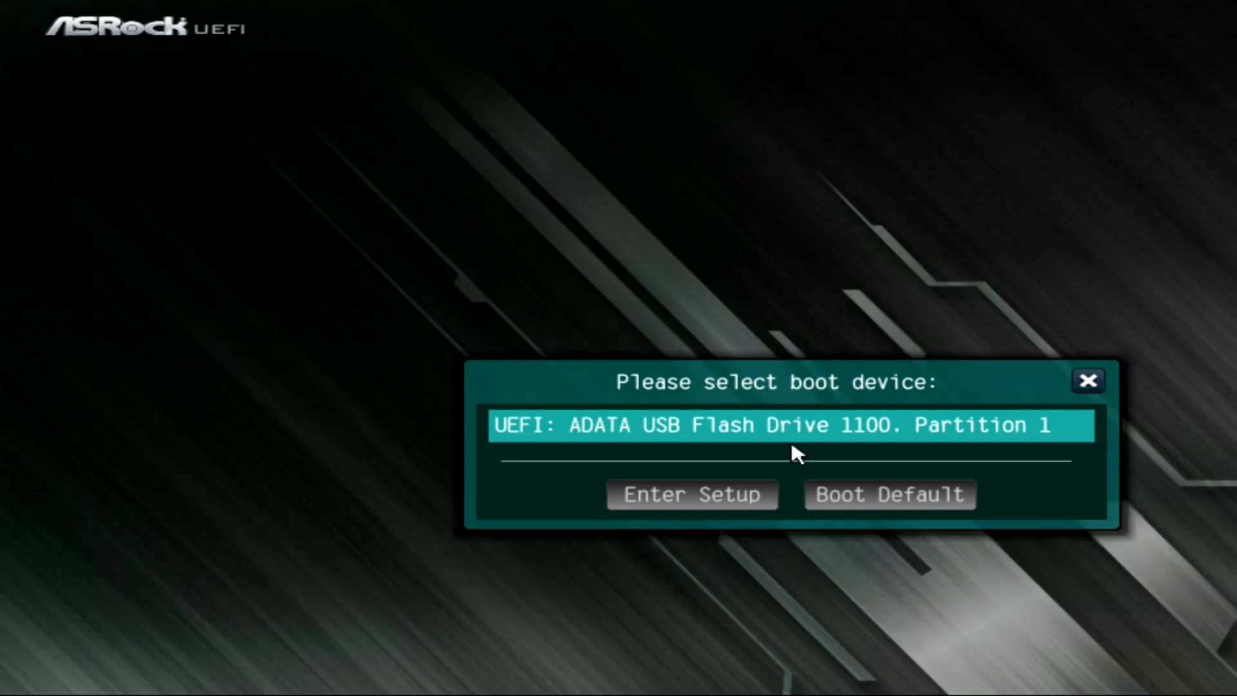
Boot from 'UEFI: ADATA USB Flash Drive 1100, Partition 1' in the ASRock boot menu
{"action": "left_click", "coordinate": [792, 440]}
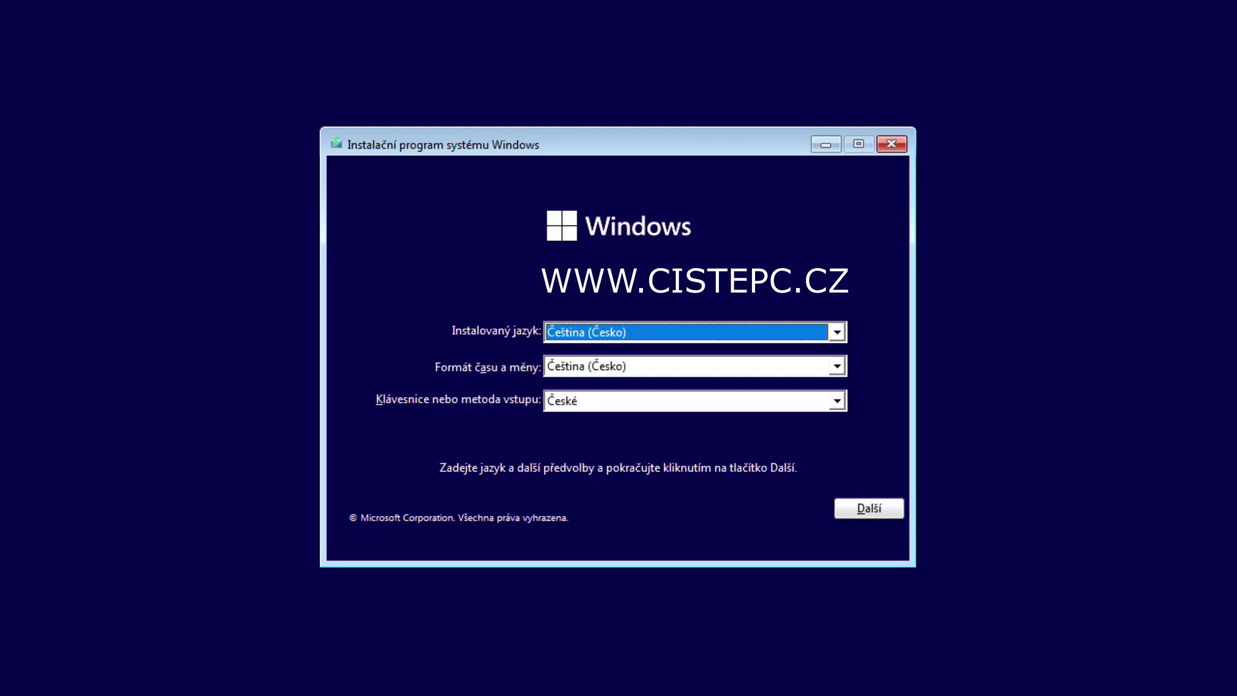
Keep the Czech language and keyboard settings, start the installation without a product key
{"action": "left_click", "coordinate": [858, 515]}
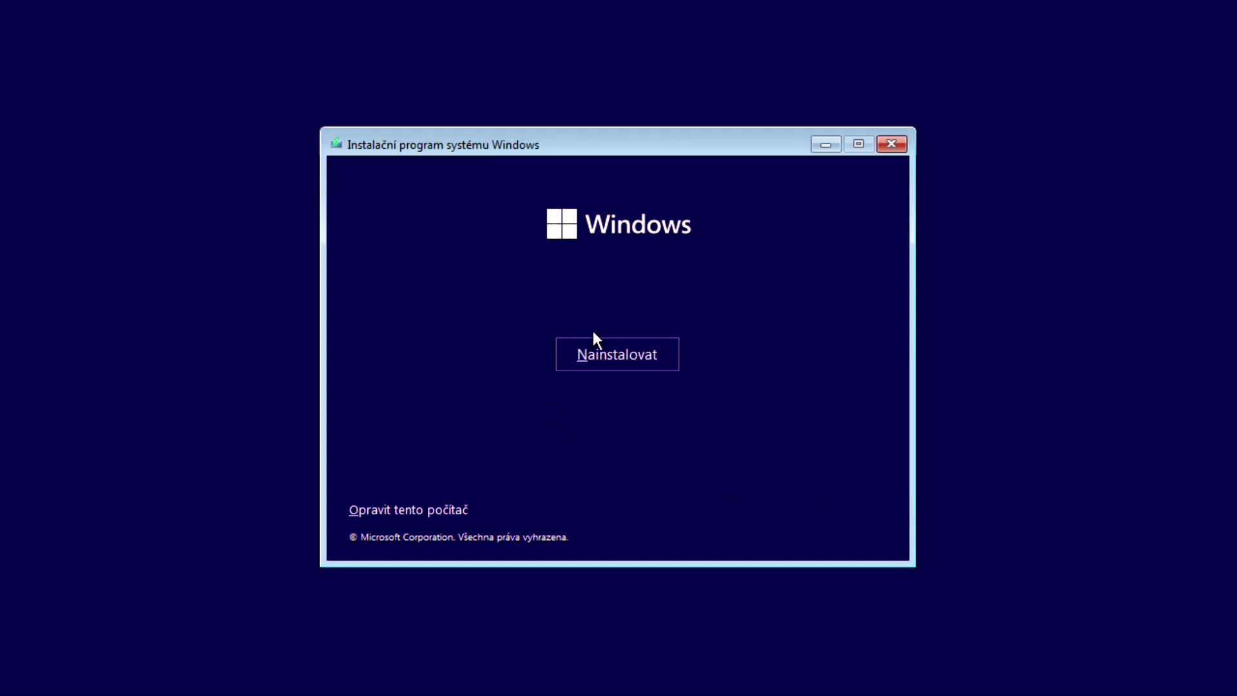
{"action": "left_click", "coordinate": [615, 362]}
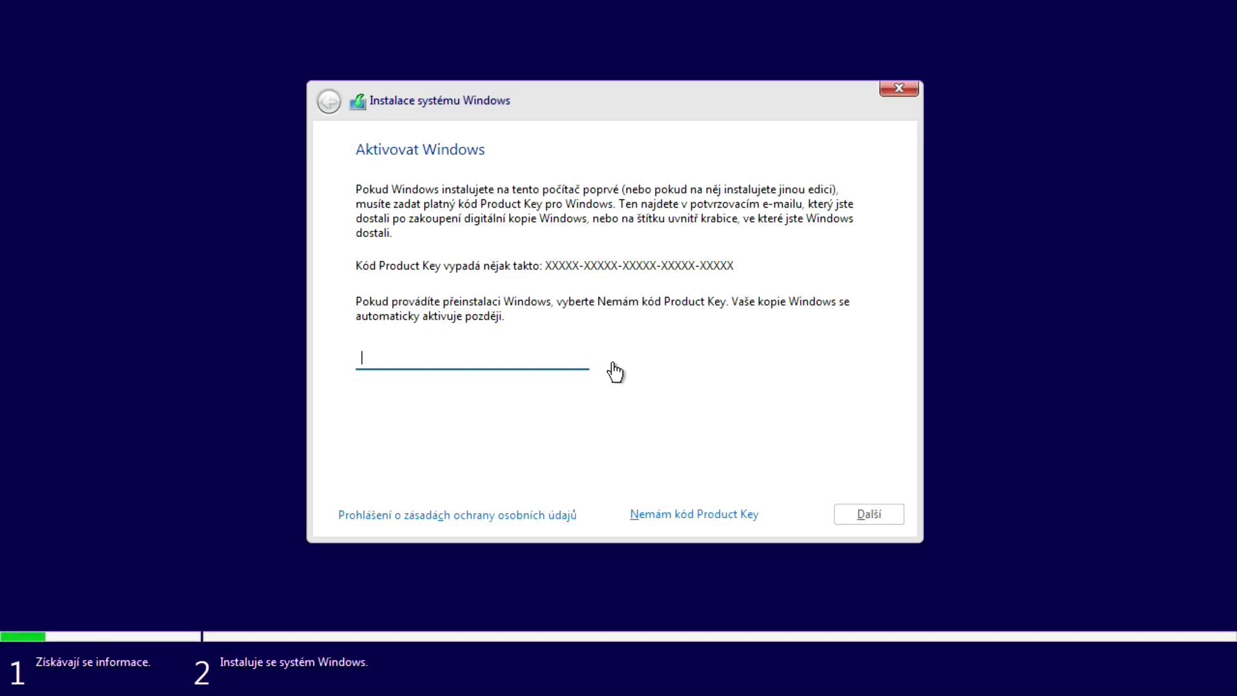
{"action": "left_click", "coordinate": [702, 514]}
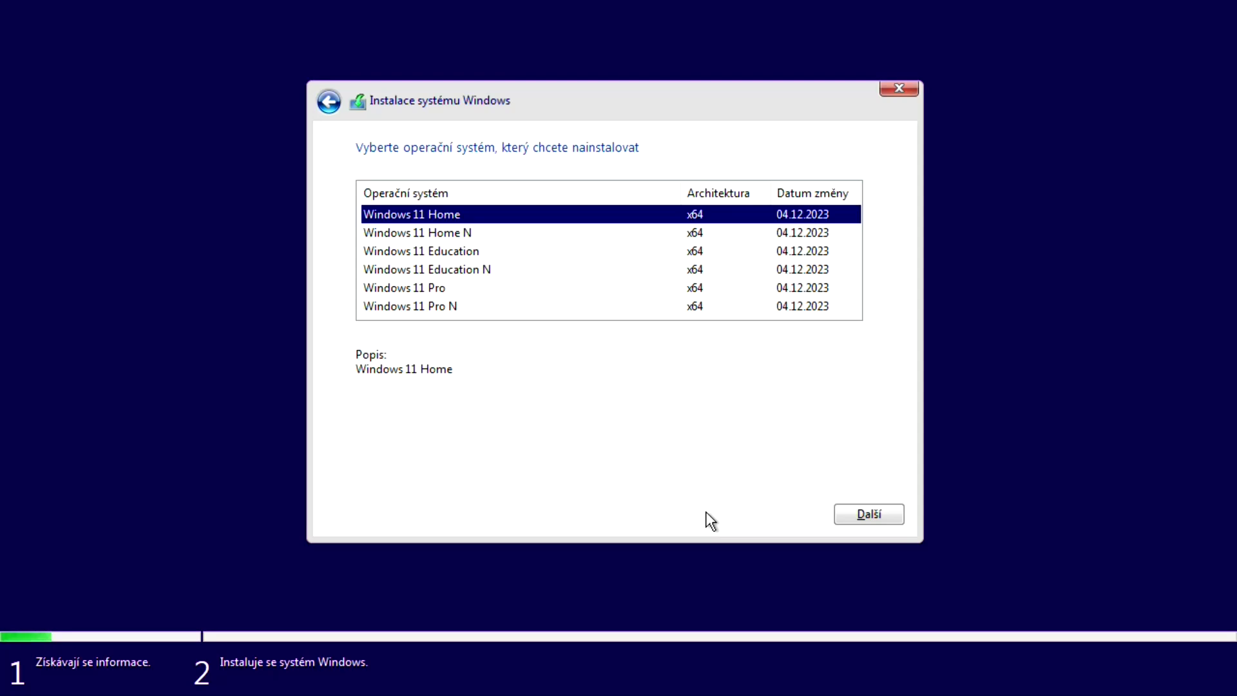
Choose the Windows 11 Pro edition and accept the license terms
{"action": "left_click", "coordinate": [418, 296]}
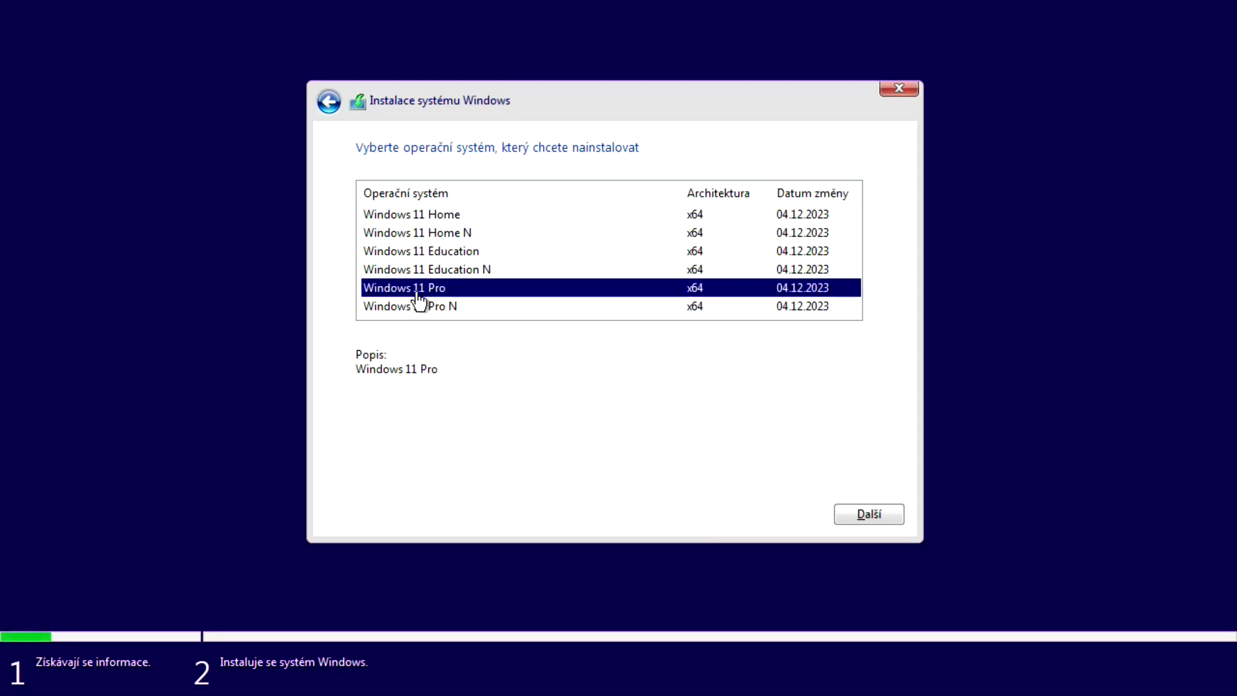
{"action": "left_click", "coordinate": [864, 512]}
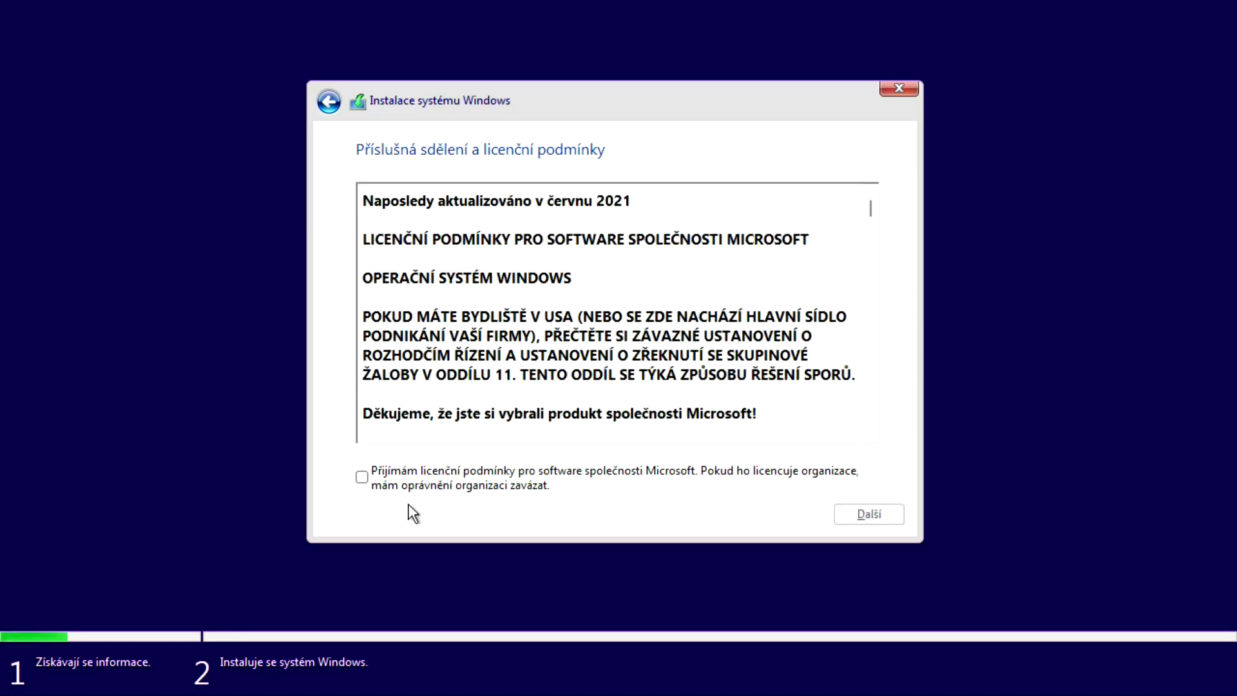
{"action": "left_click", "coordinate": [363, 477]}
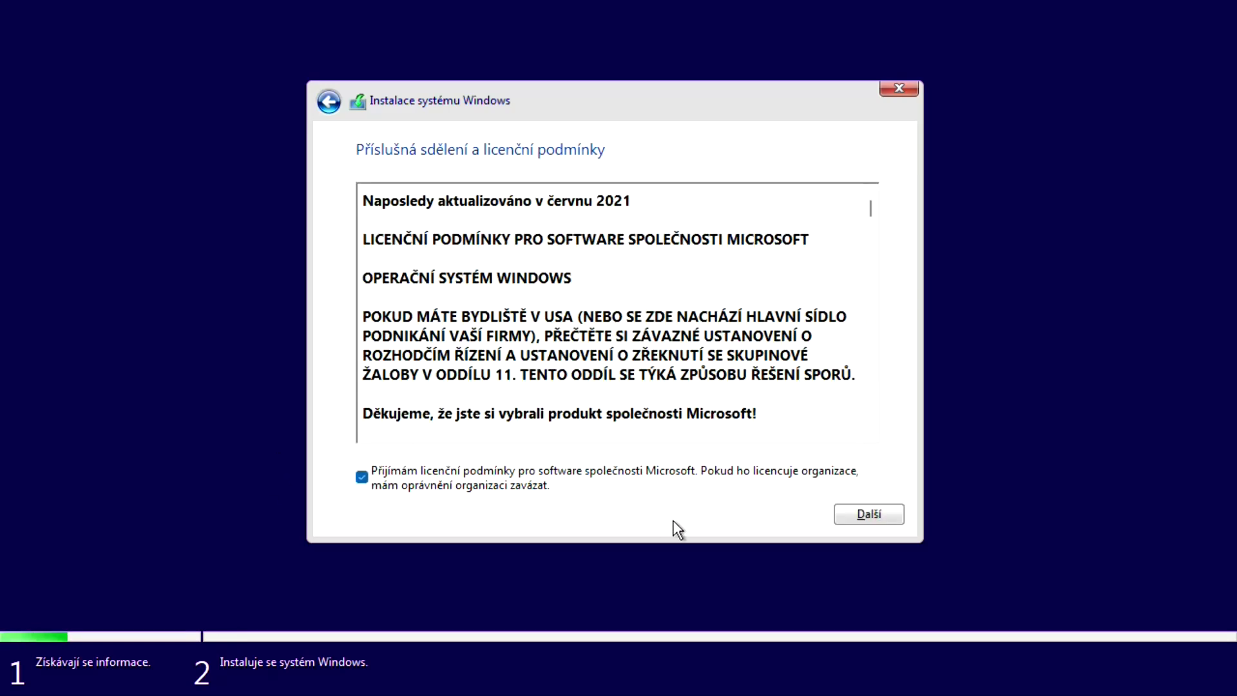
{"action": "left_click", "coordinate": [864, 515]}
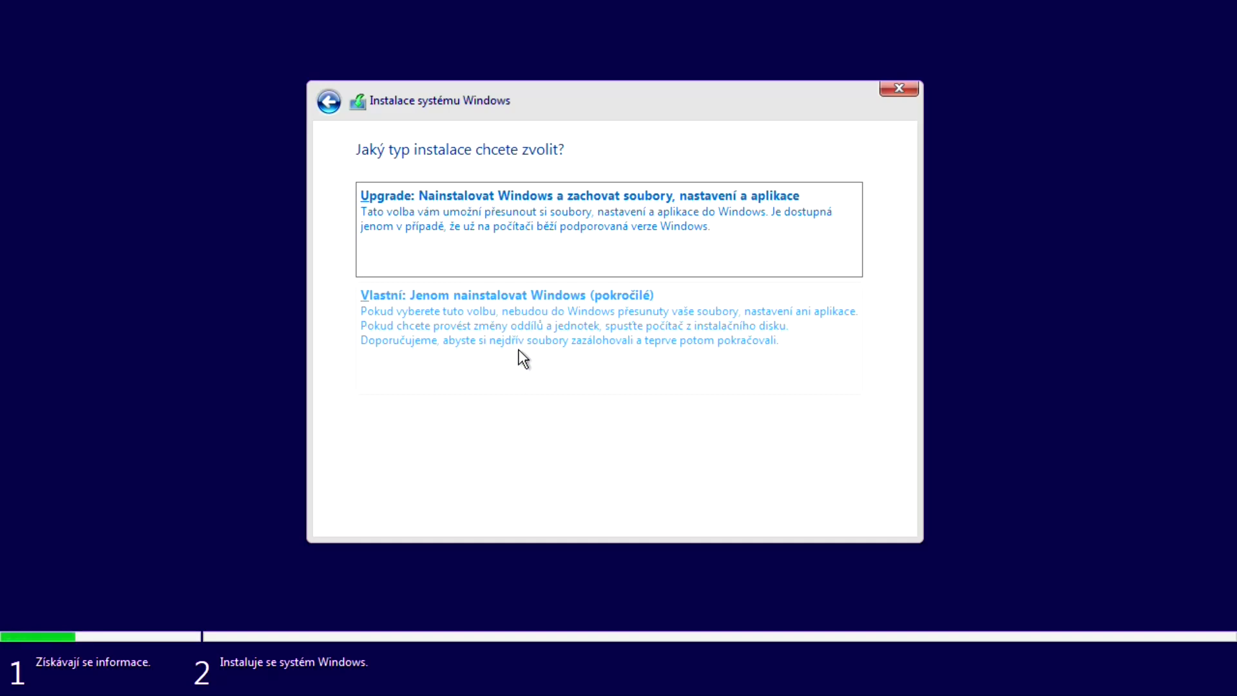
Choose a custom install and delete the cistepc-system partition, then dismiss the MBR/GPT install error
{"action": "left_click", "coordinate": [519, 351]}
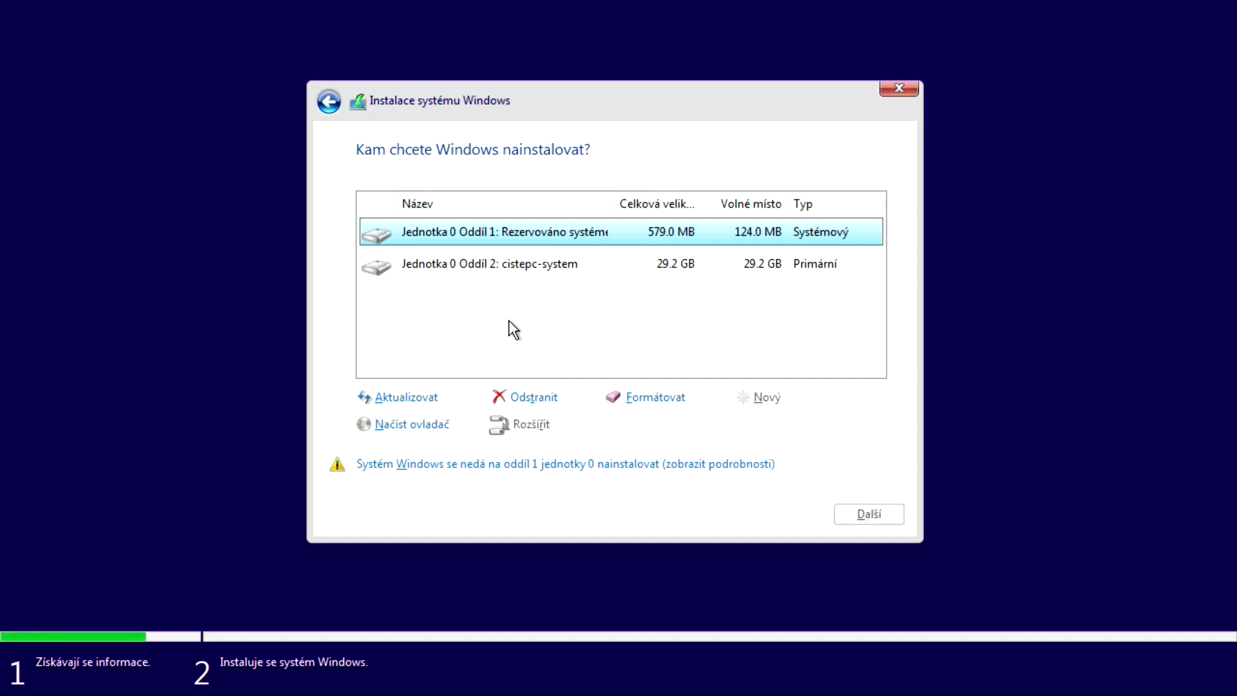
{"action": "left_click", "coordinate": [520, 275]}
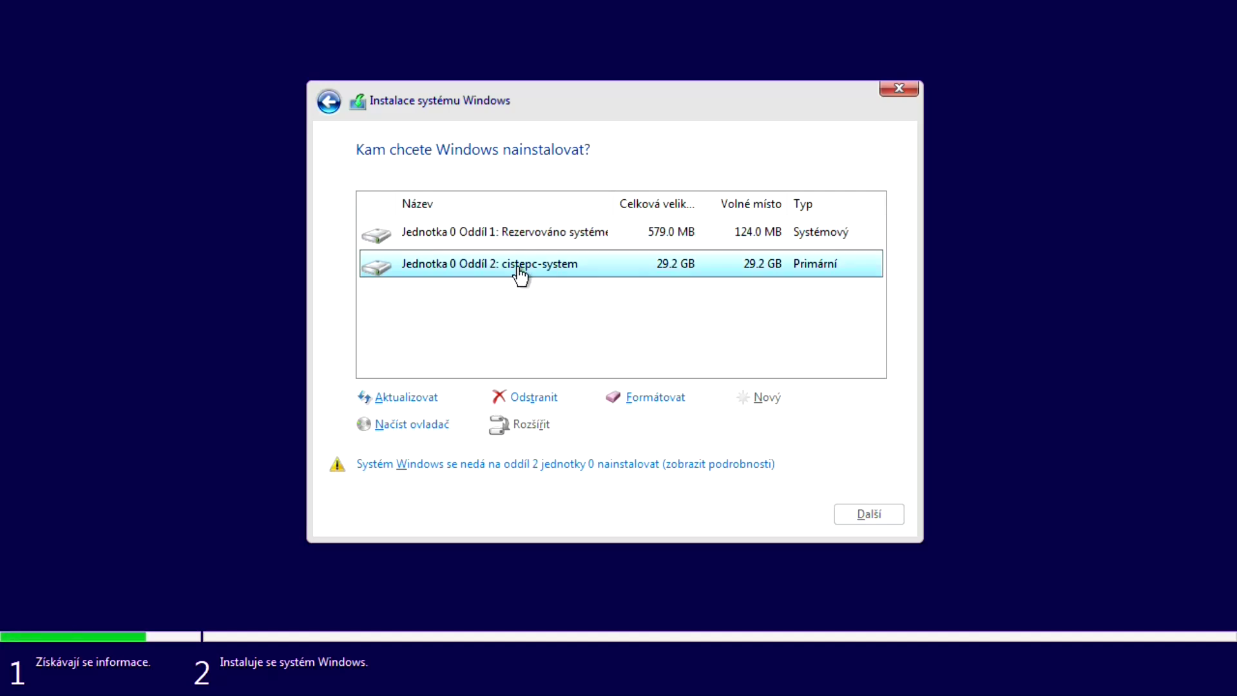
{"action": "left_click", "coordinate": [544, 399]}
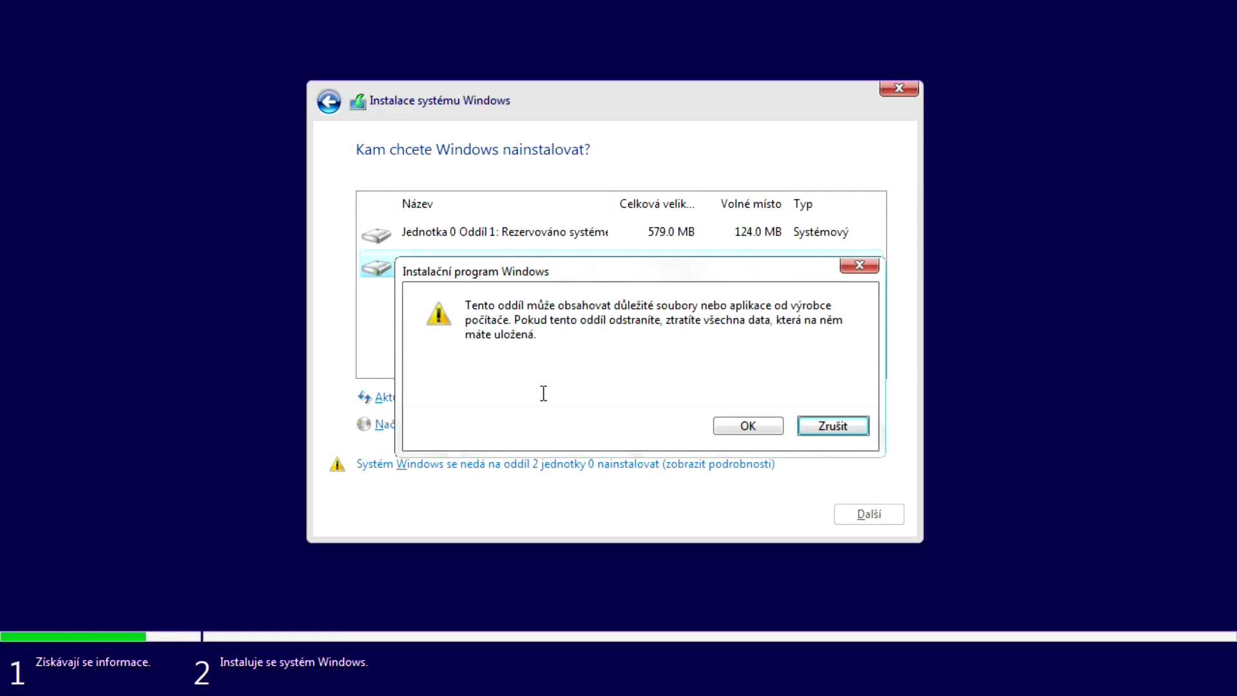
{"action": "left_click", "coordinate": [740, 425]}
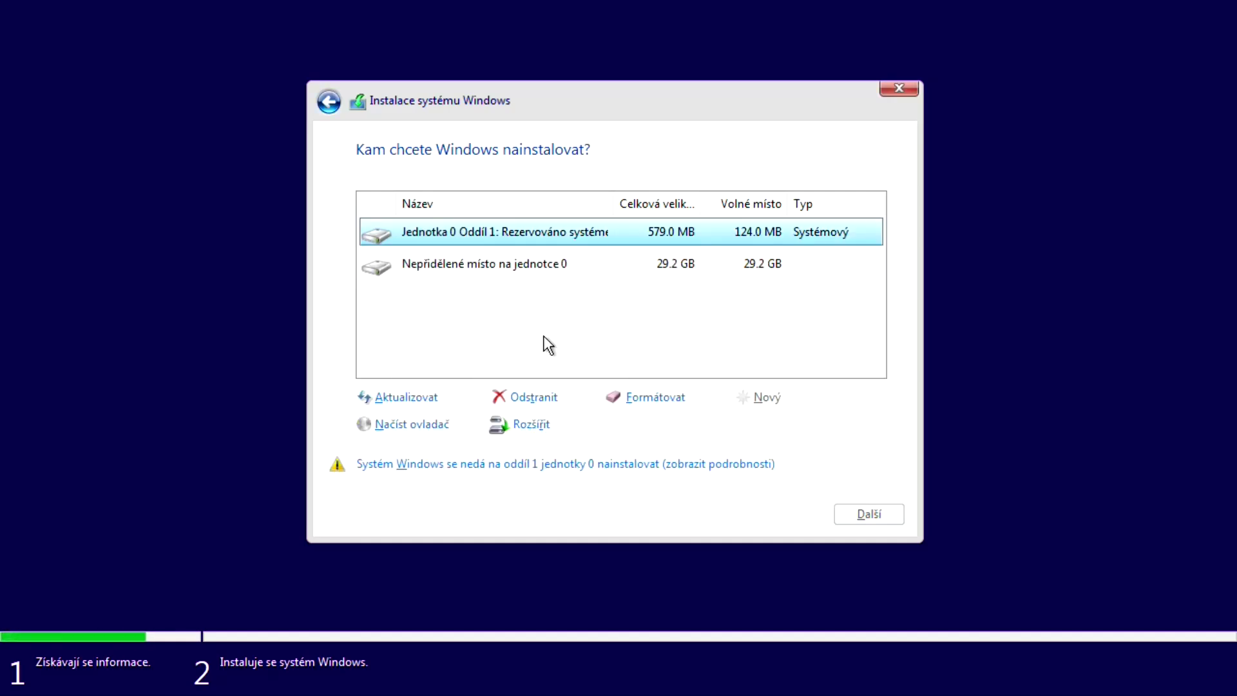
{"action": "left_click", "coordinate": [499, 271]}
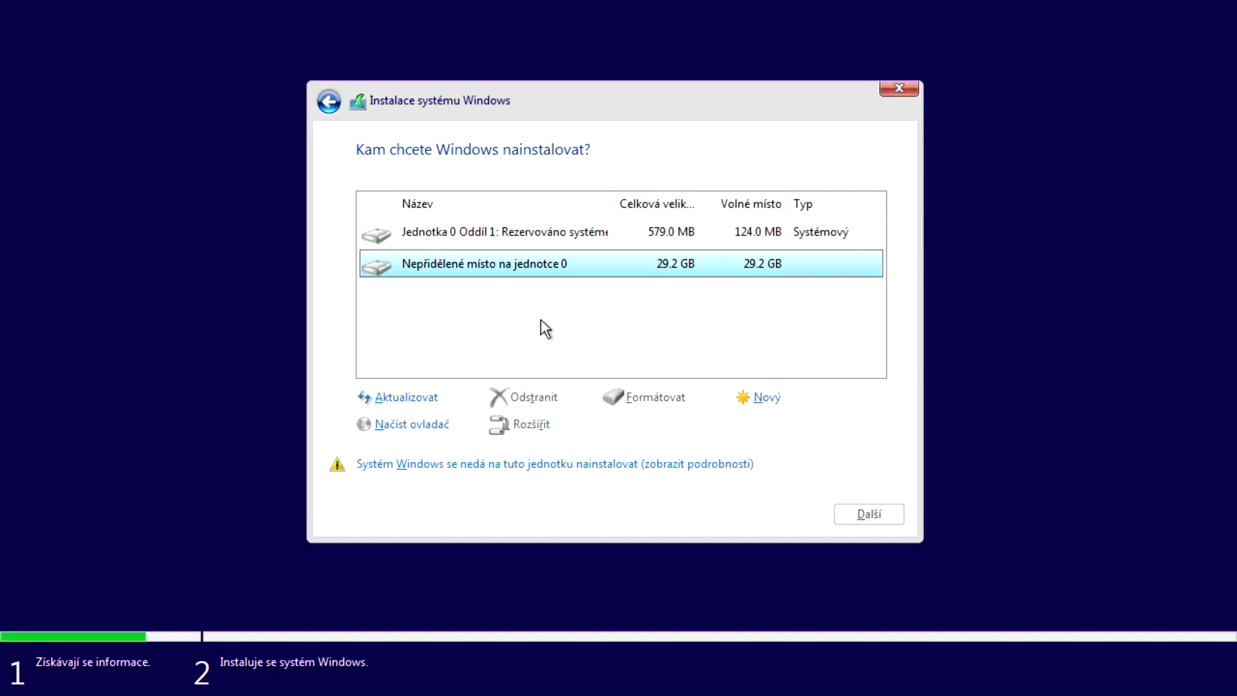
{"action": "left_click", "coordinate": [534, 463]}
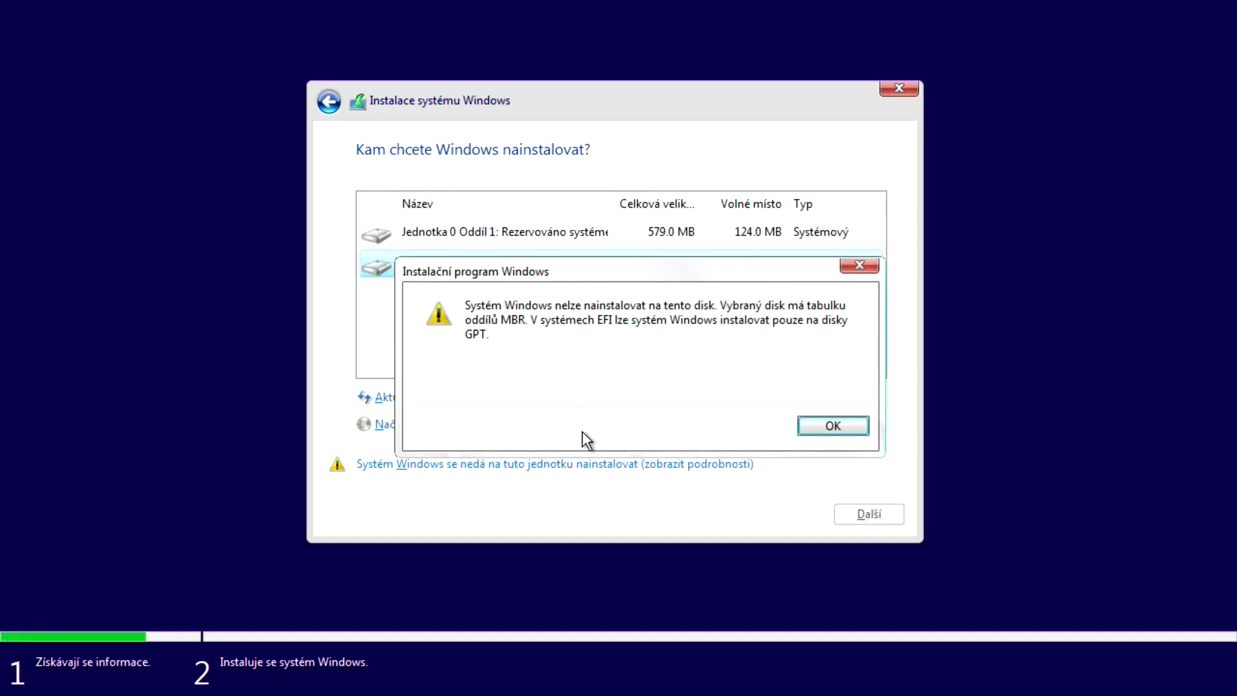
{"action": "left_click", "coordinate": [831, 426]}
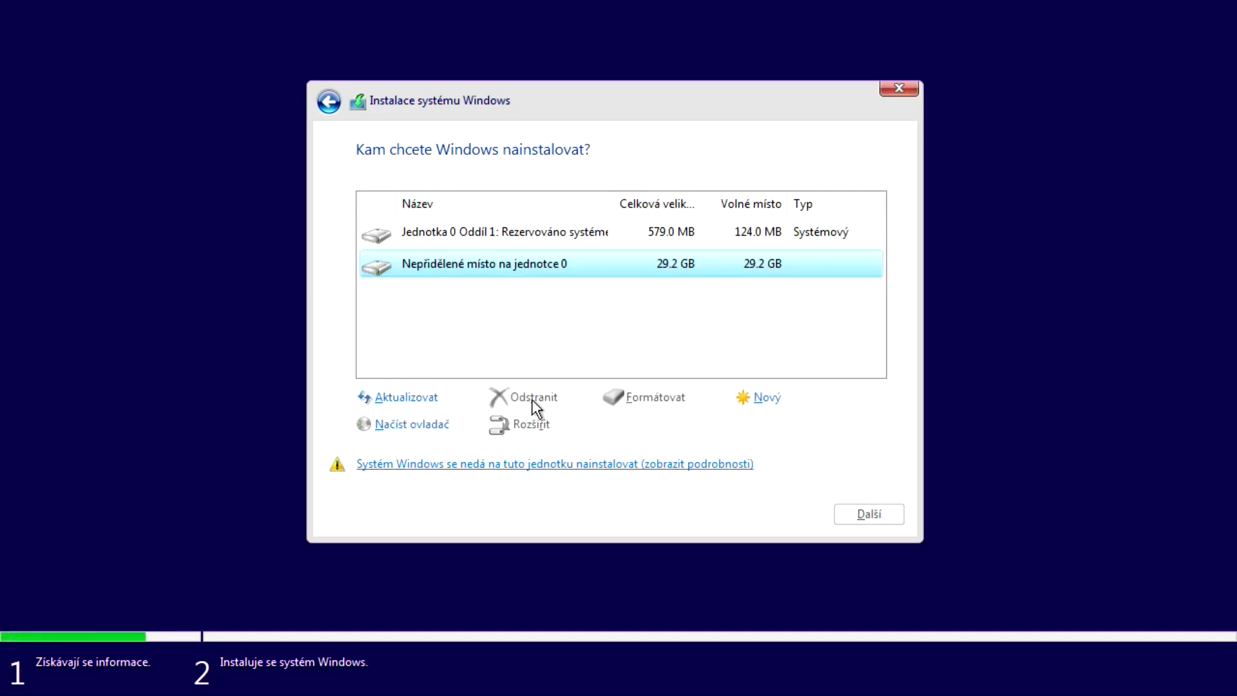
Delete the system reserved partition and install onto the 29.8 GB unallocated space
{"action": "left_click", "coordinate": [511, 237]}
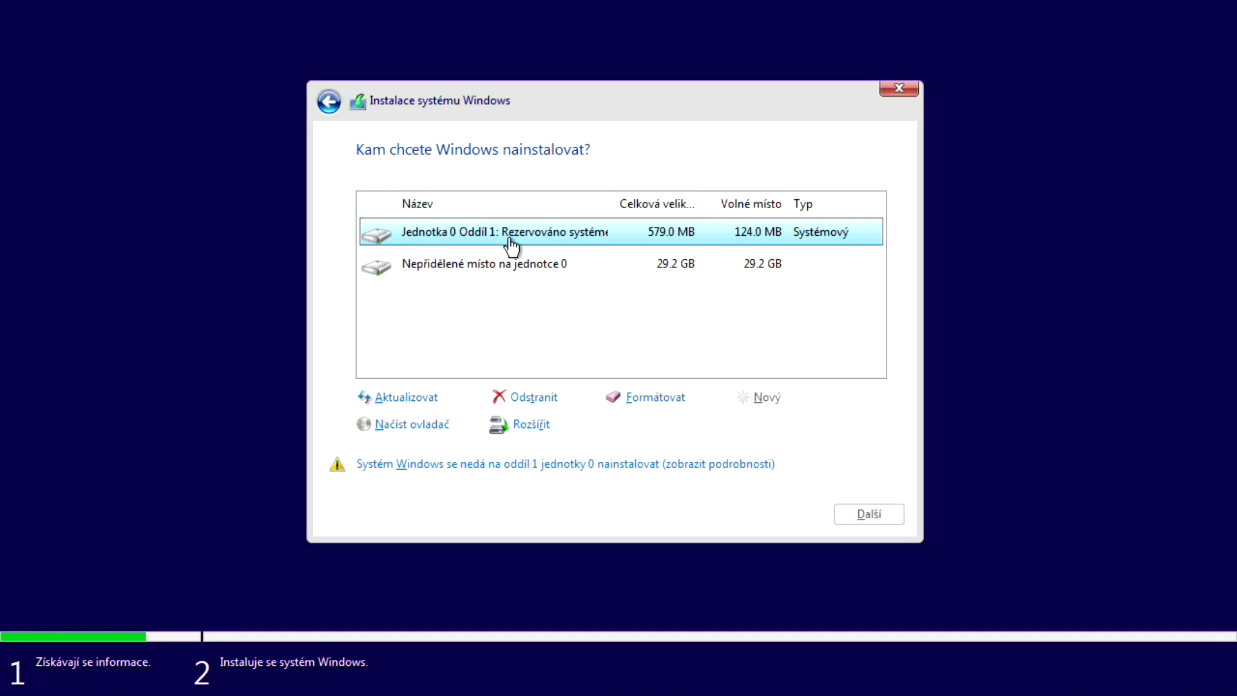
{"action": "left_click", "coordinate": [532, 399]}
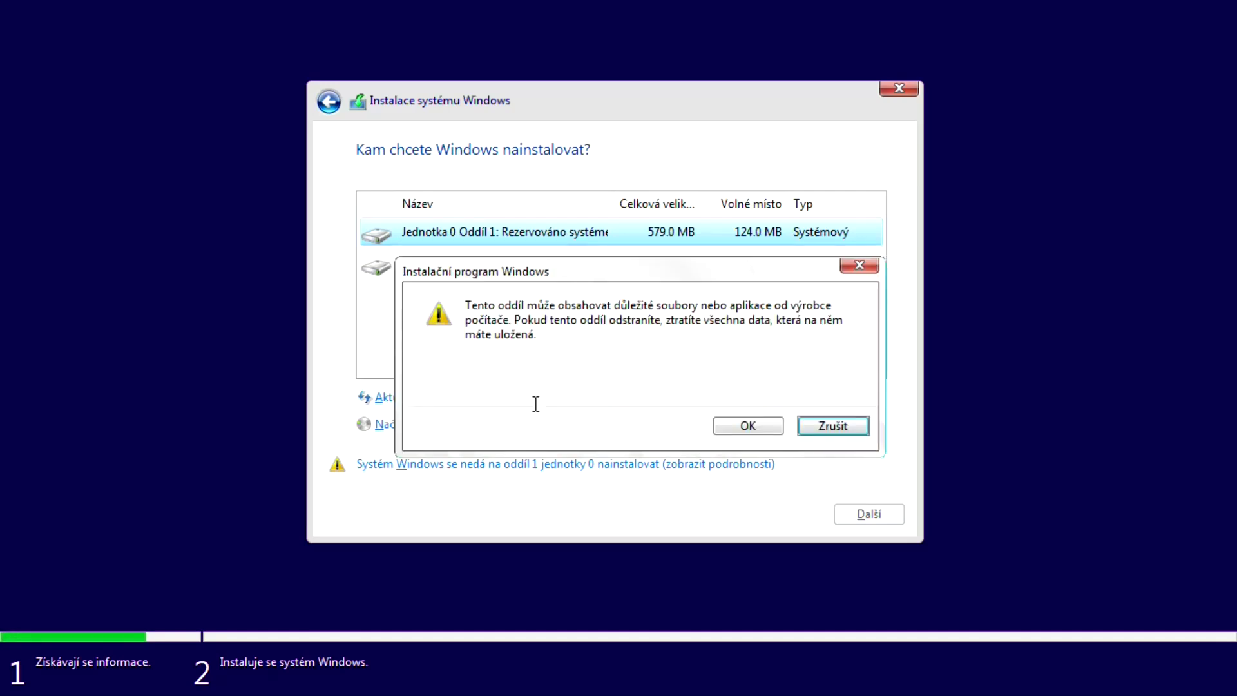
{"action": "left_click", "coordinate": [751, 430]}
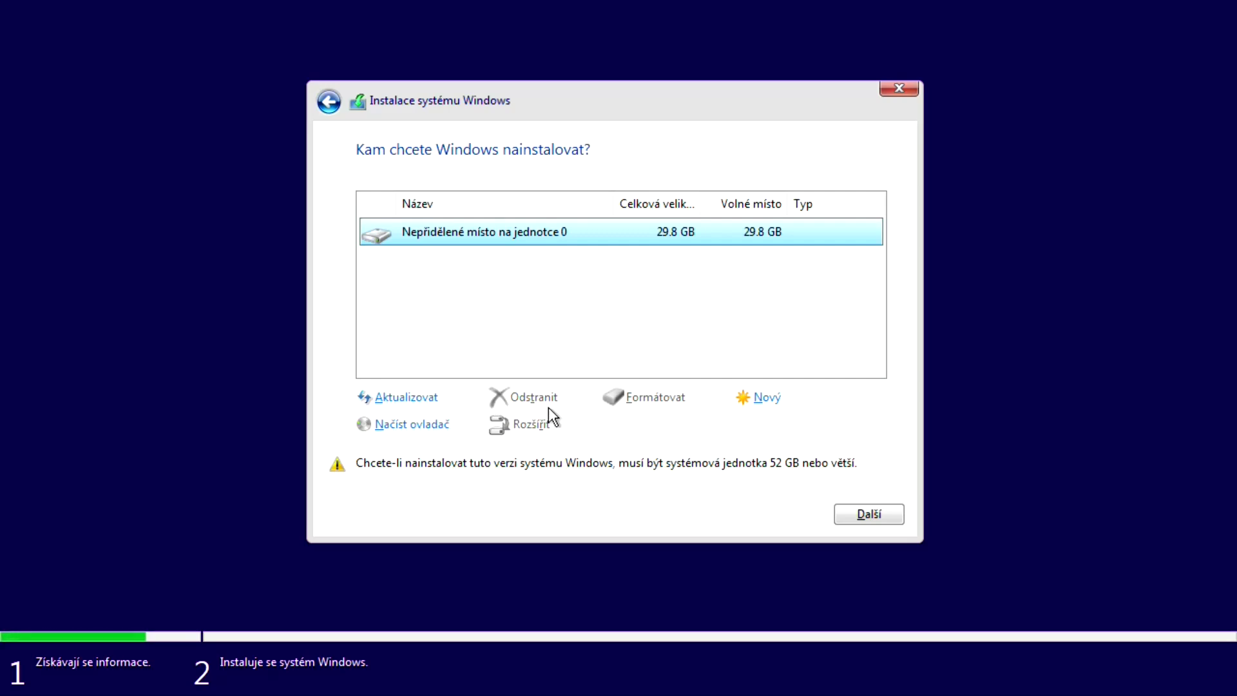
{"action": "left_click", "coordinate": [878, 519]}
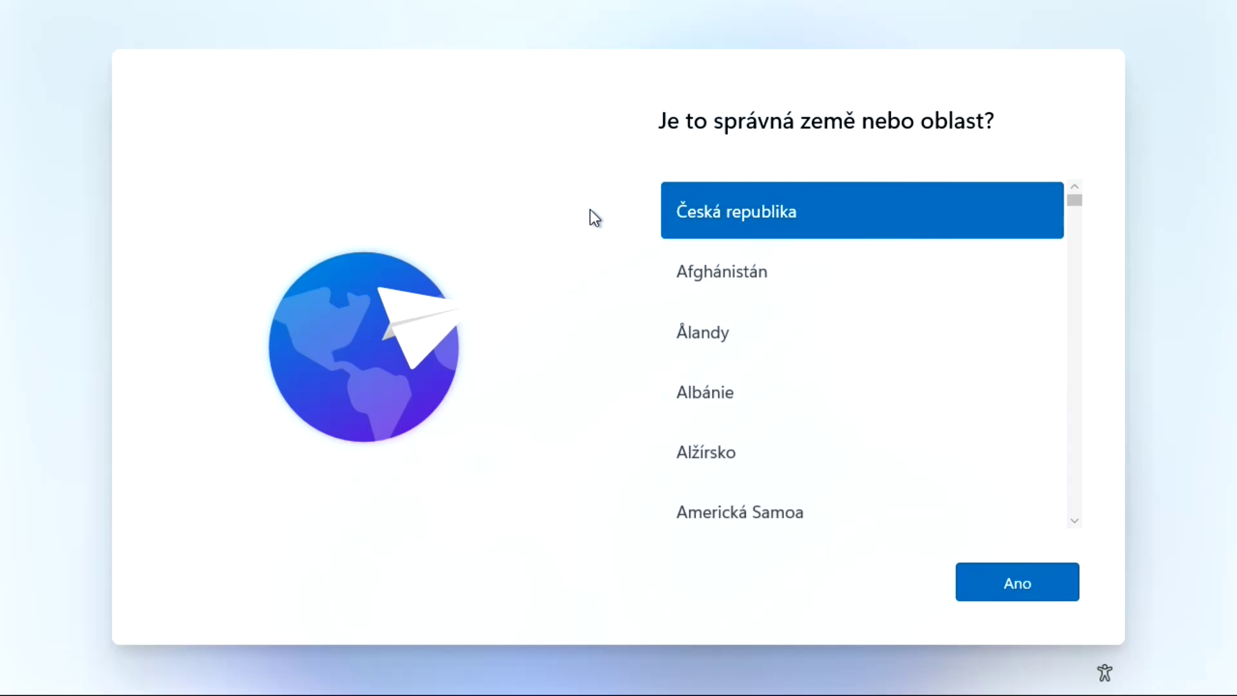
Confirm Česká republika as region and the České keyboard, skipping a second layout
{"action": "left_click", "coordinate": [1019, 587]}
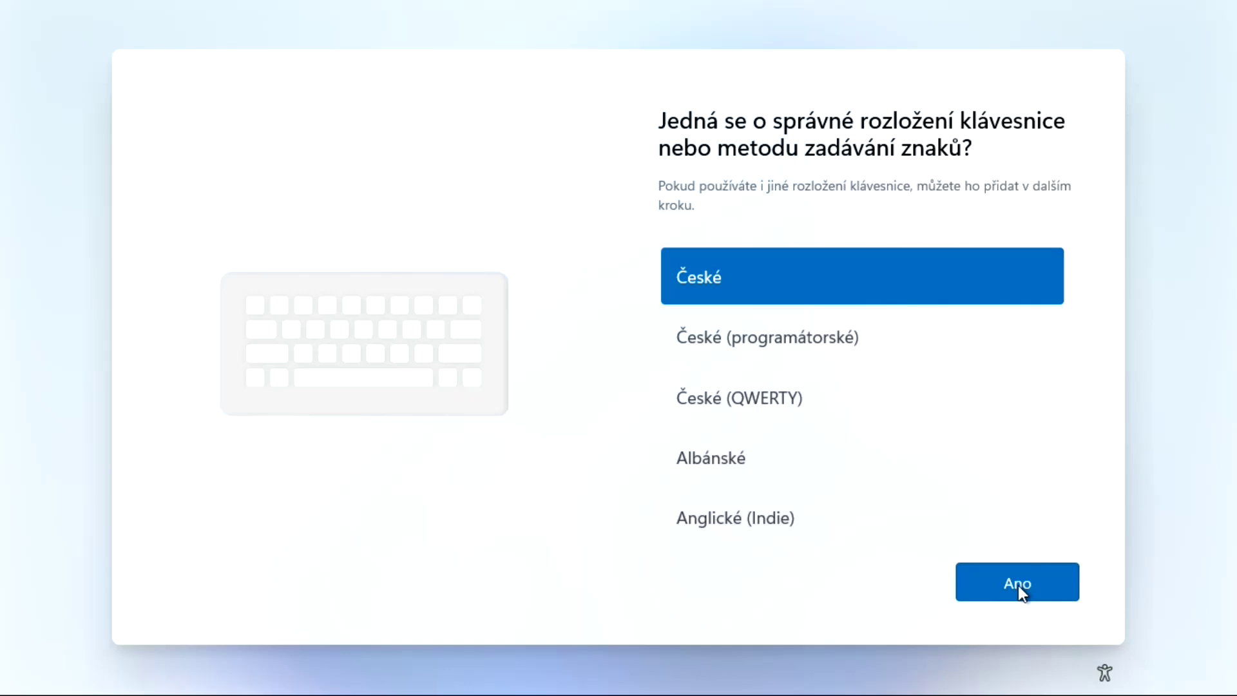
{"action": "left_click", "coordinate": [1022, 591]}
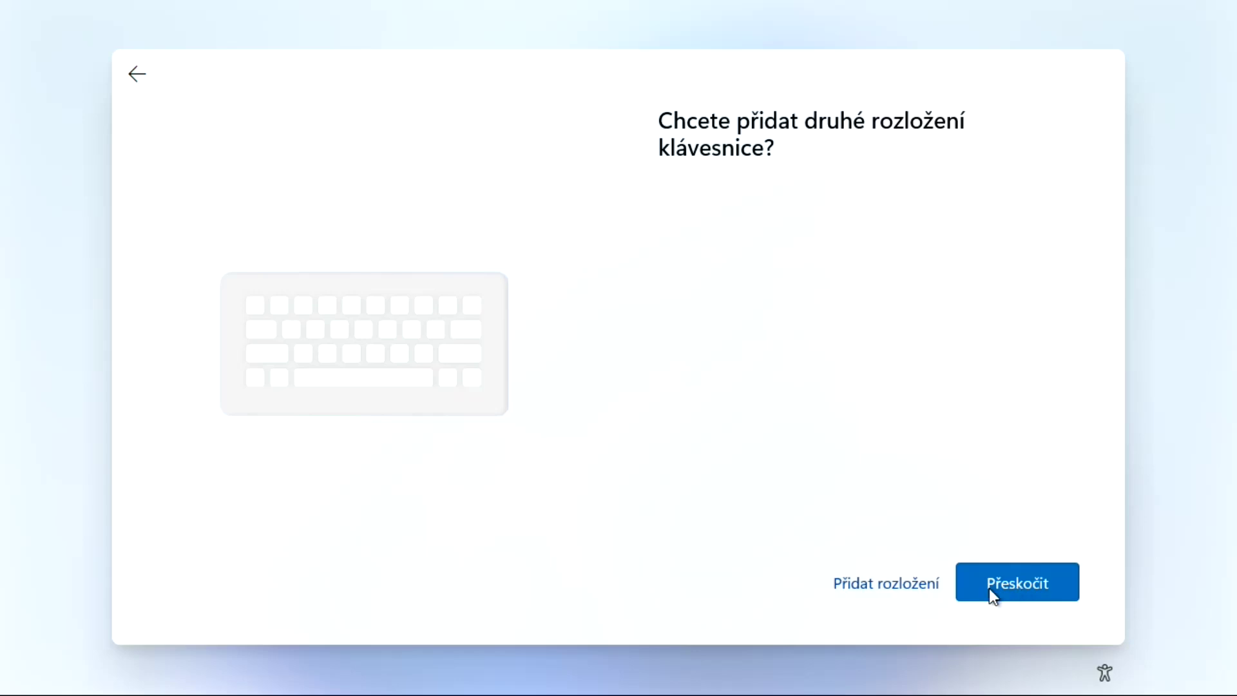
{"action": "left_click", "coordinate": [1028, 586]}
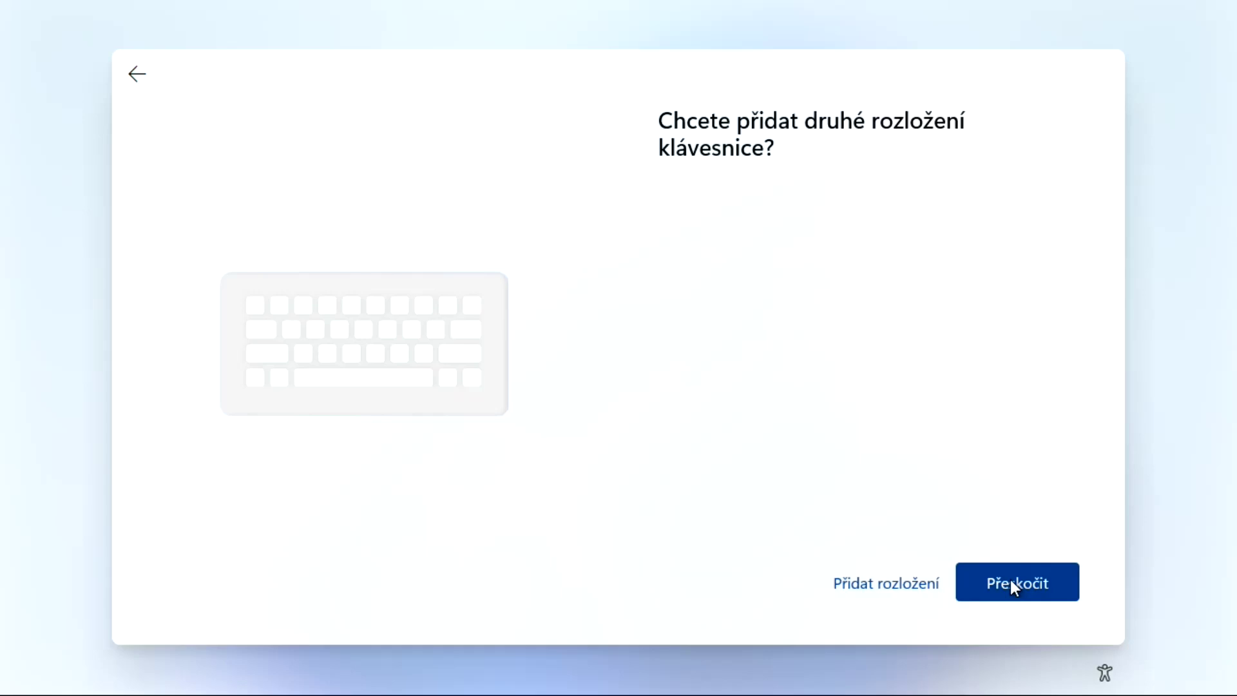
{"action": "left_click", "coordinate": [1014, 586]}
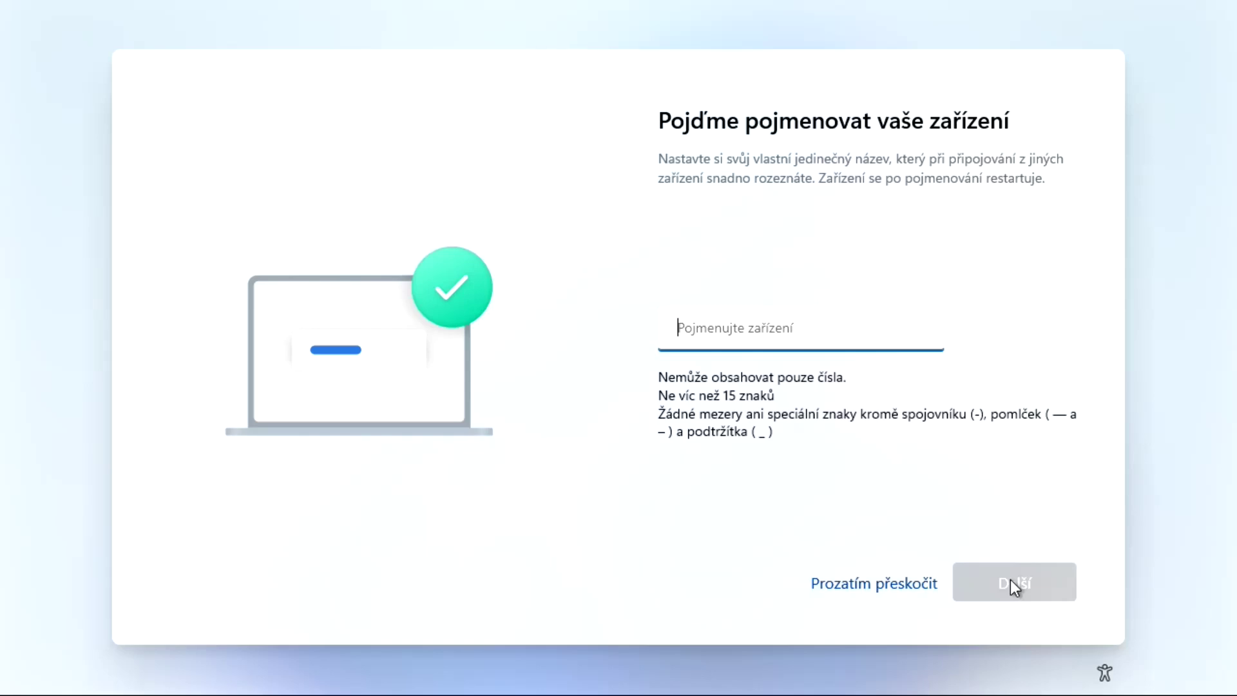
Name the device CISTEPC-CZ
{"action": "type", "text": "CISTEPC"}
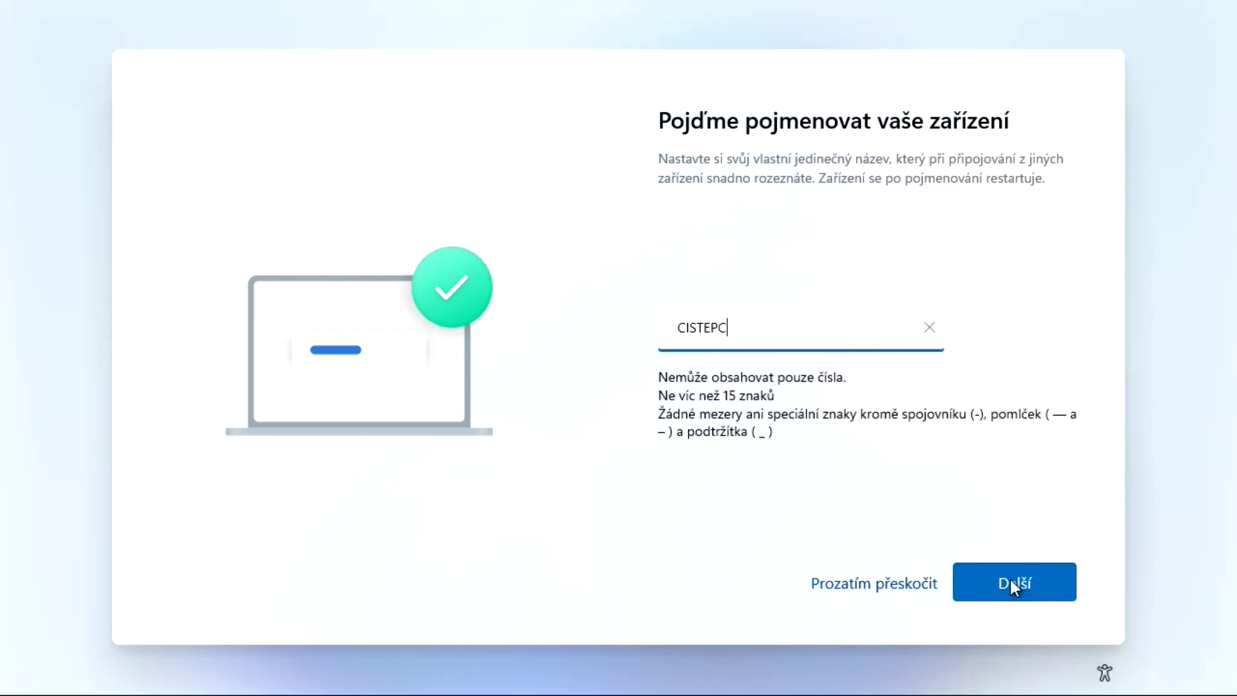
{"action": "type", "text": "-CZ"}
{"action": "left_click", "coordinate": [1015, 589]}
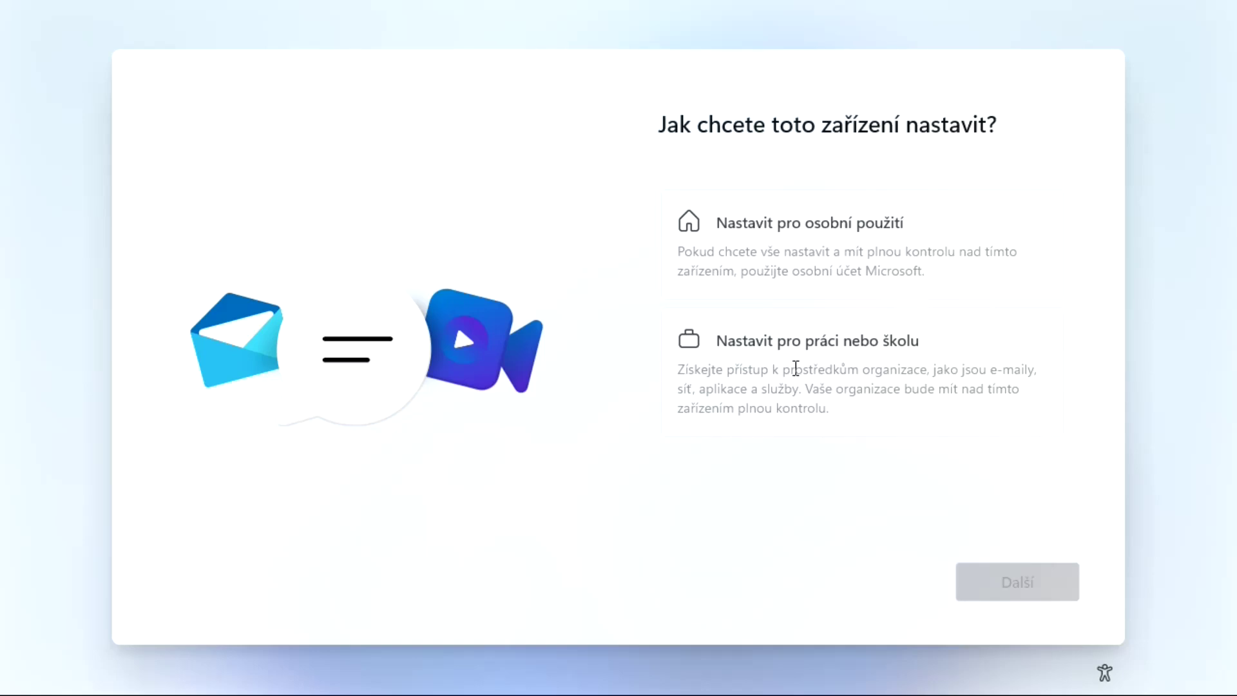
Choose to set up the device for personal use
{"action": "left_click", "coordinate": [777, 244]}
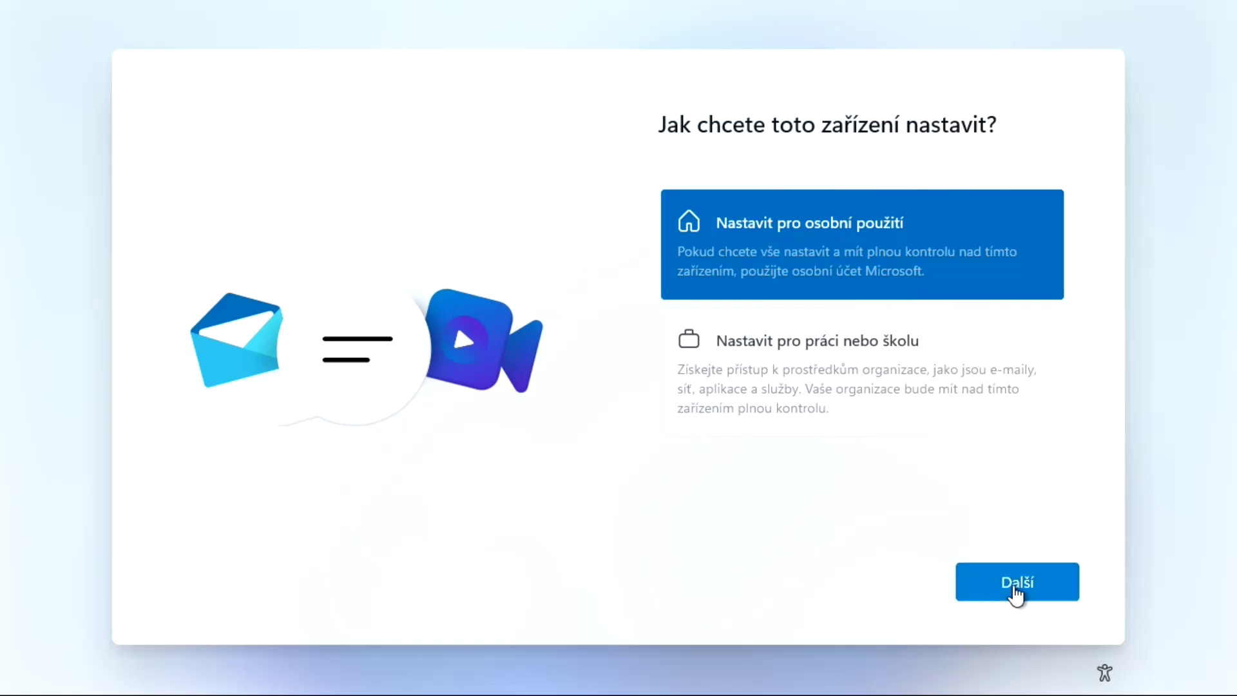
{"action": "left_click", "coordinate": [1015, 589]}
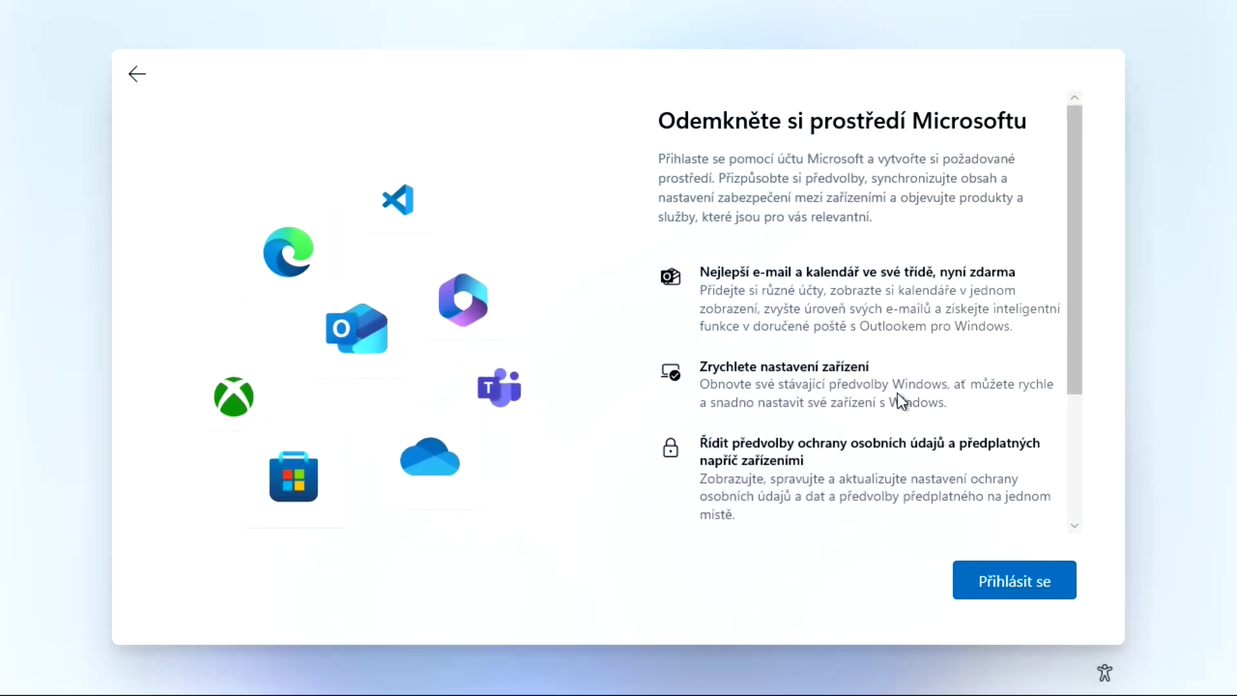
{"action": "scroll", "coordinate": [898, 393], "scroll_direction": "down", "scroll_amount": 3}
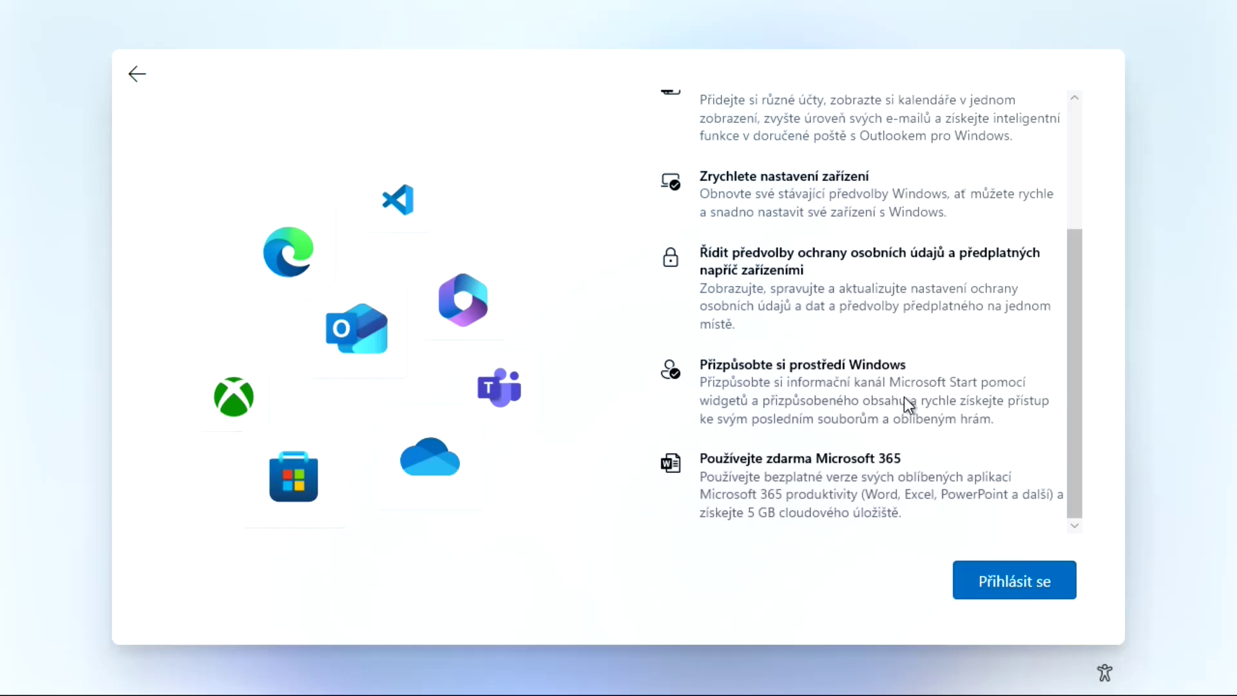
{"action": "scroll", "coordinate": [903, 397], "scroll_direction": "up", "scroll_amount": 3}
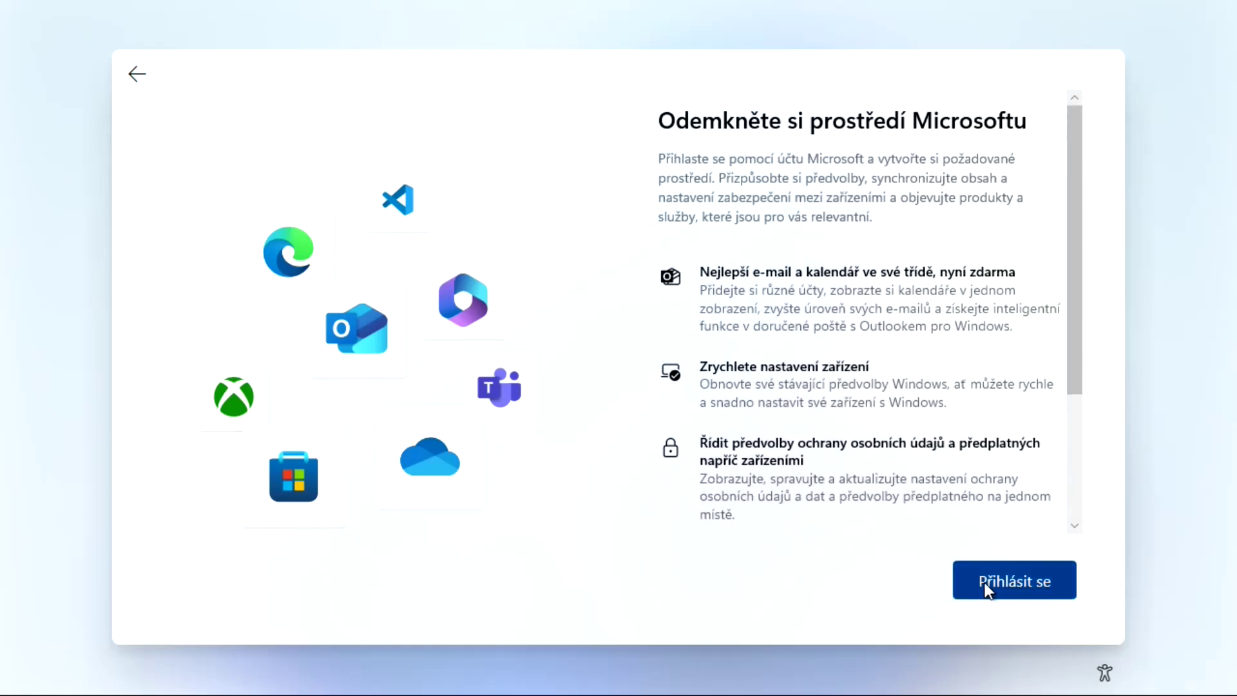
Sign in with a Microsoft account, entering the account e-mail and pasting the password
{"action": "left_click", "coordinate": [1008, 583]}
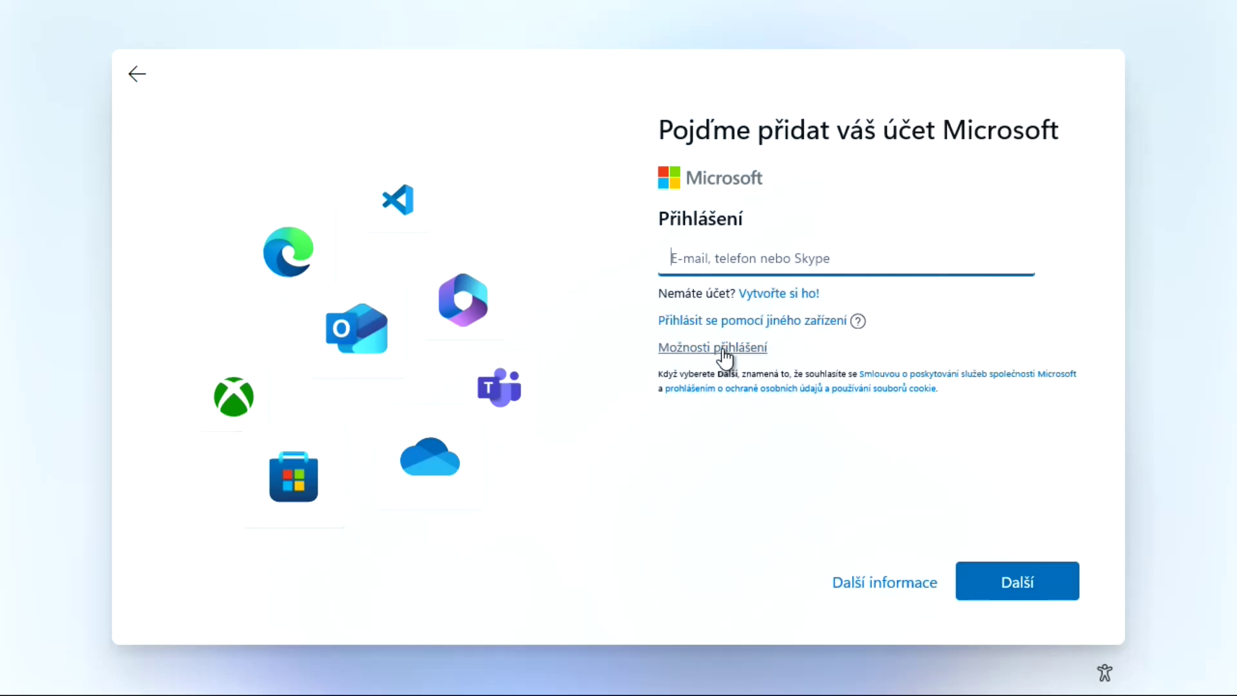
{"action": "left_click", "coordinate": [857, 322]}
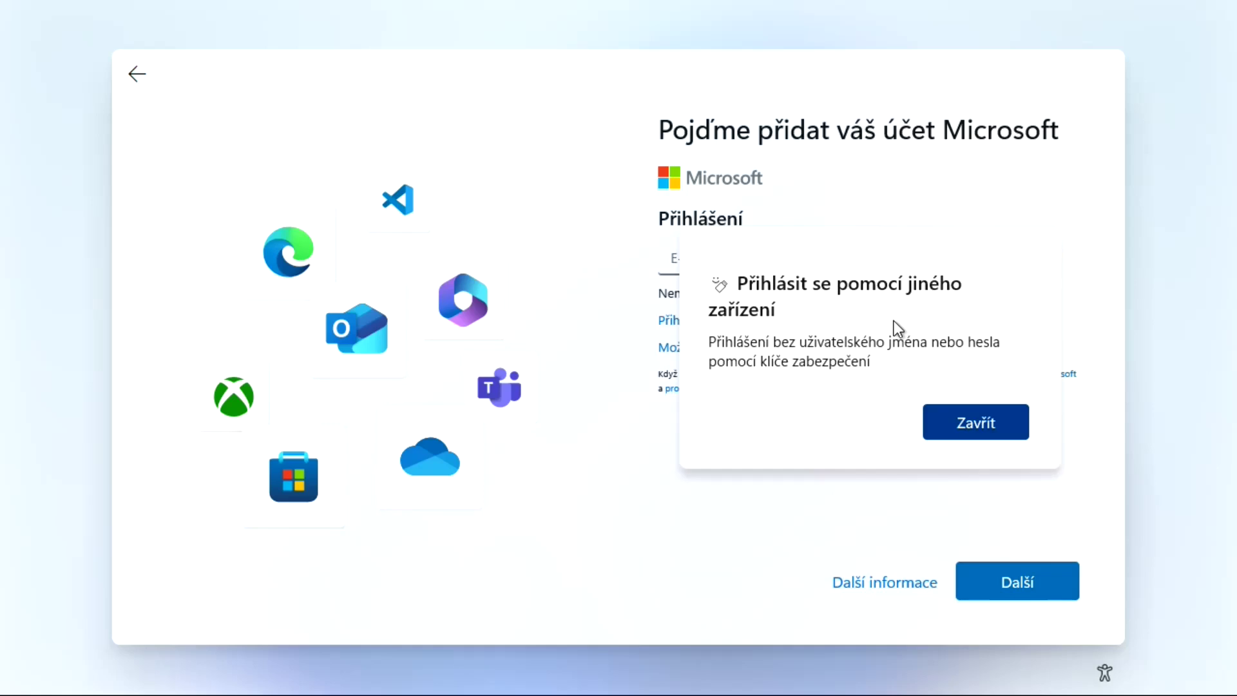
{"action": "left_click", "coordinate": [980, 431]}
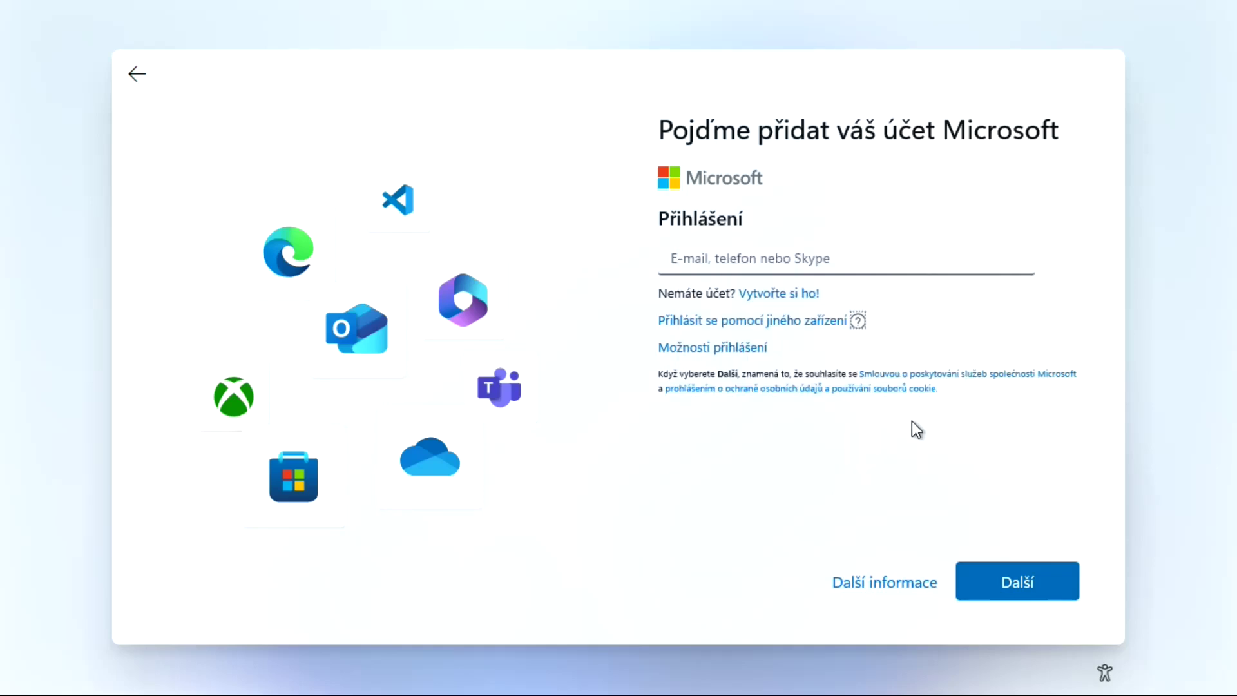
{"action": "left_click", "coordinate": [703, 349]}
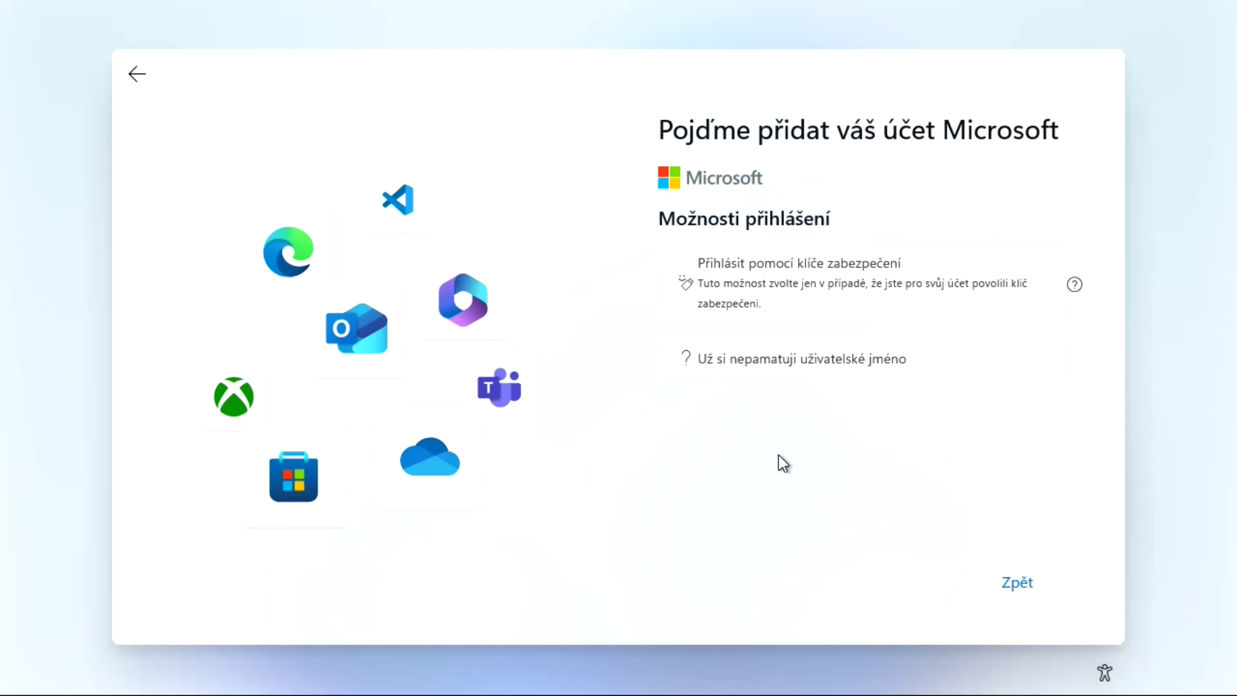
{"action": "key", "text": "Escape"}
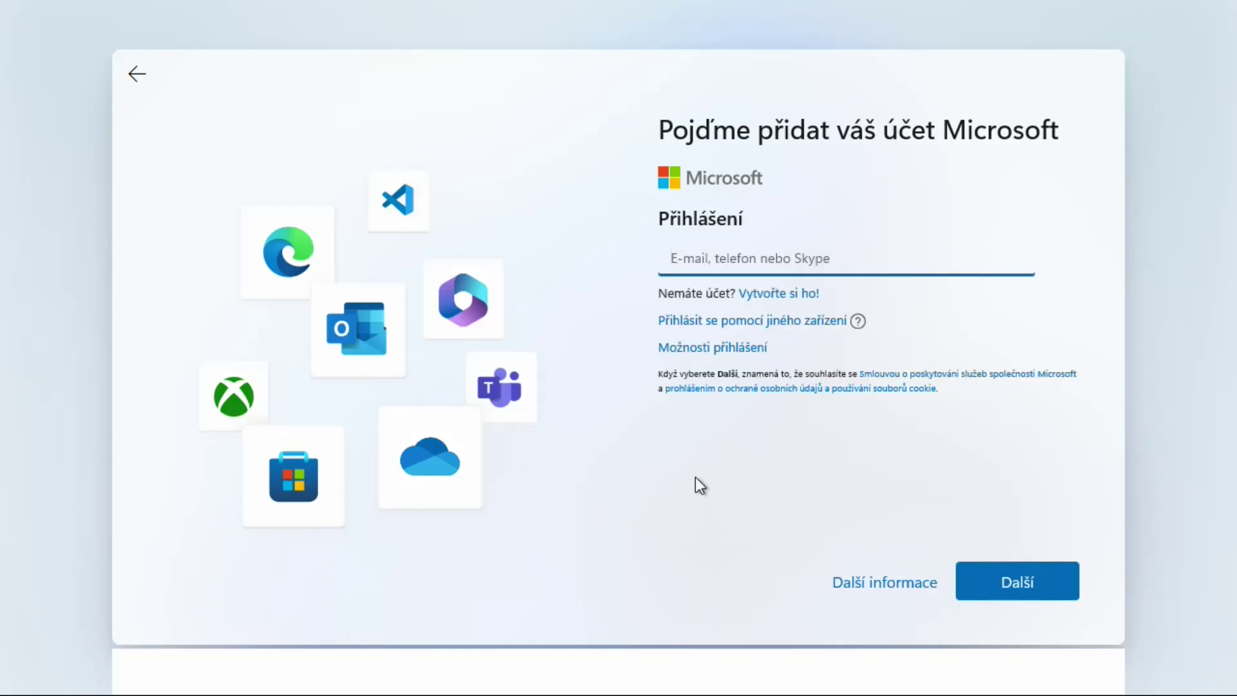
{"action": "left_click", "coordinate": [1042, 592]}
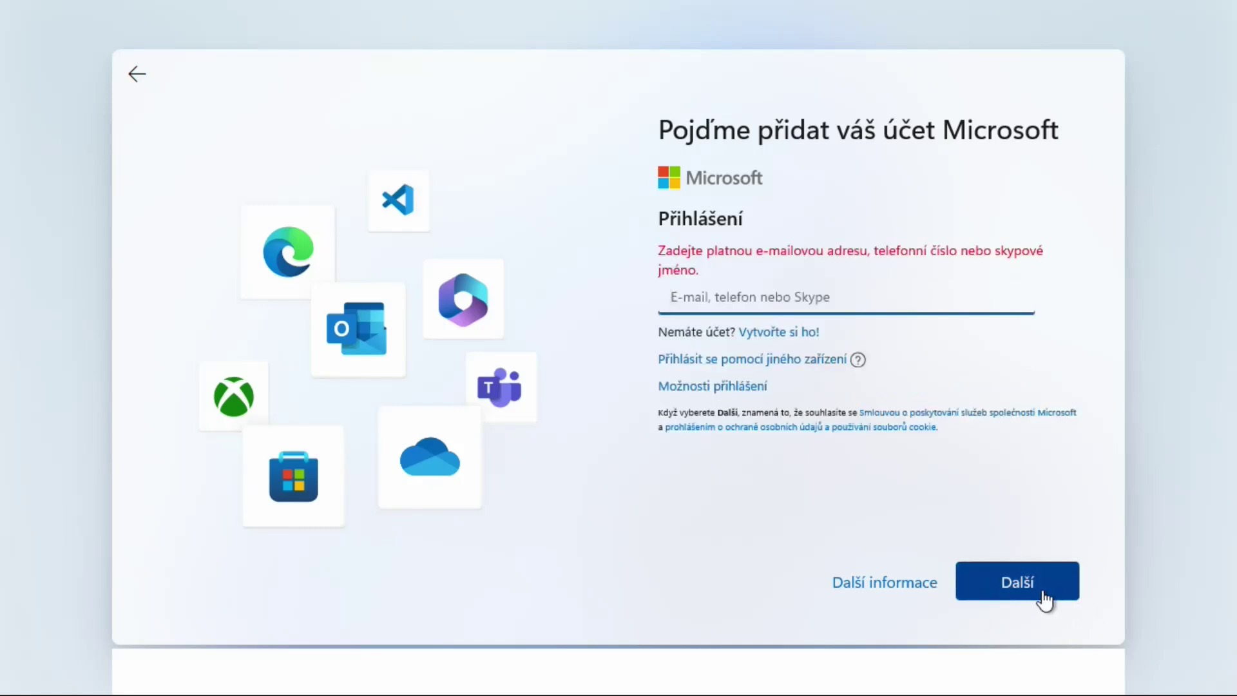
{"action": "left_click", "coordinate": [756, 304]}
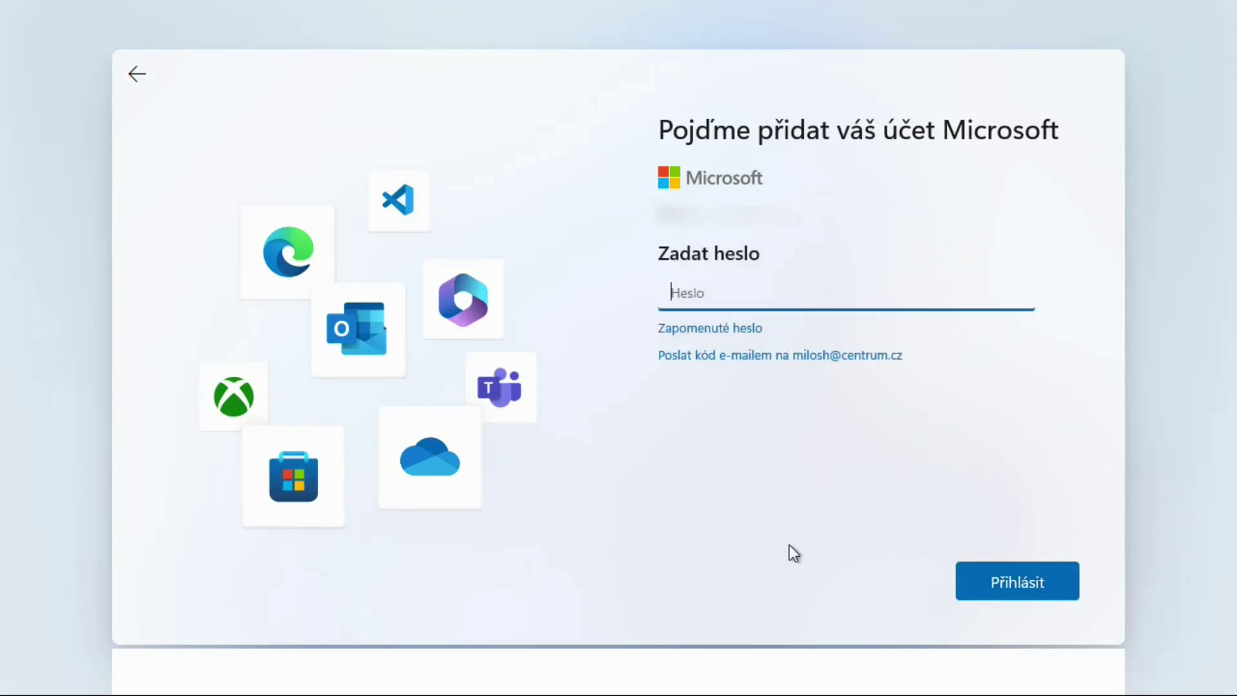
{"action": "key", "text": "ctrl+v"}
{"action": "left_click", "coordinate": [1021, 583]}
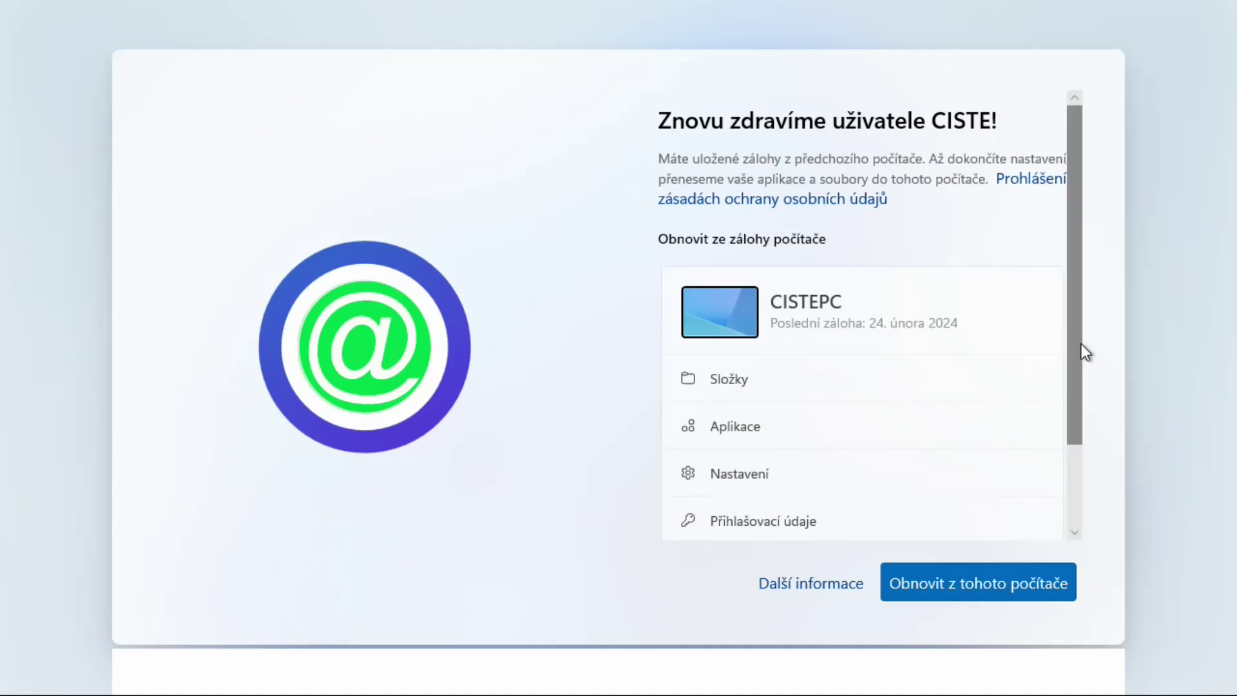
Choose Obnovit z tohoto počítače to restore the CISTEPC backup from 24 February 2024
{"action": "left_click_drag", "start_coordinate": [1079, 345], "coordinate": [1110, 183]}
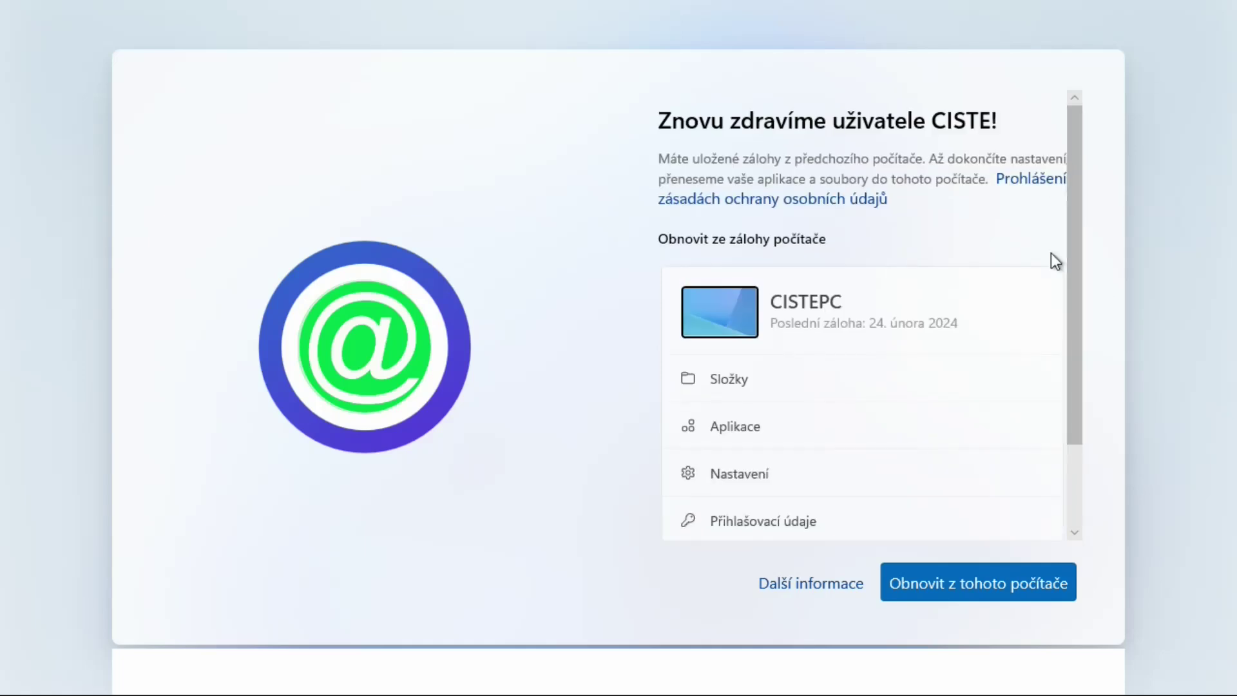
{"action": "left_click", "coordinate": [969, 583]}
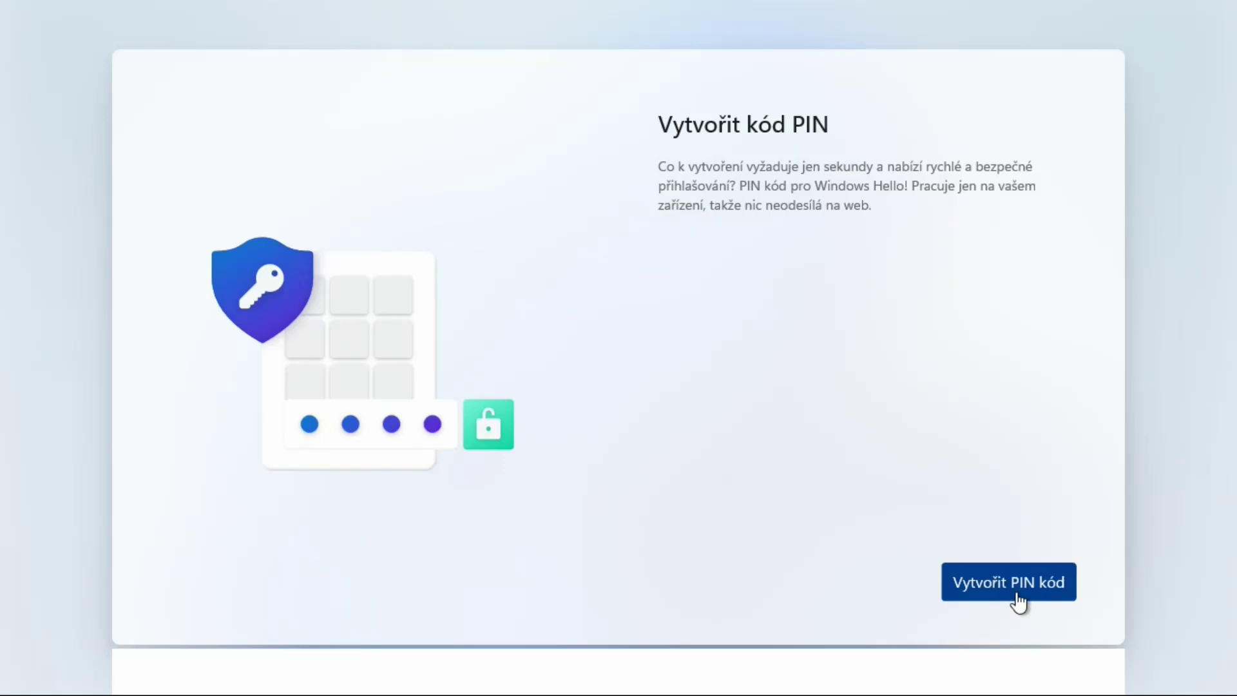
Create a four-digit Windows Hello PIN, entering it in both Nový PIN kód and confirmation fields
{"action": "left_click", "coordinate": [1016, 594]}
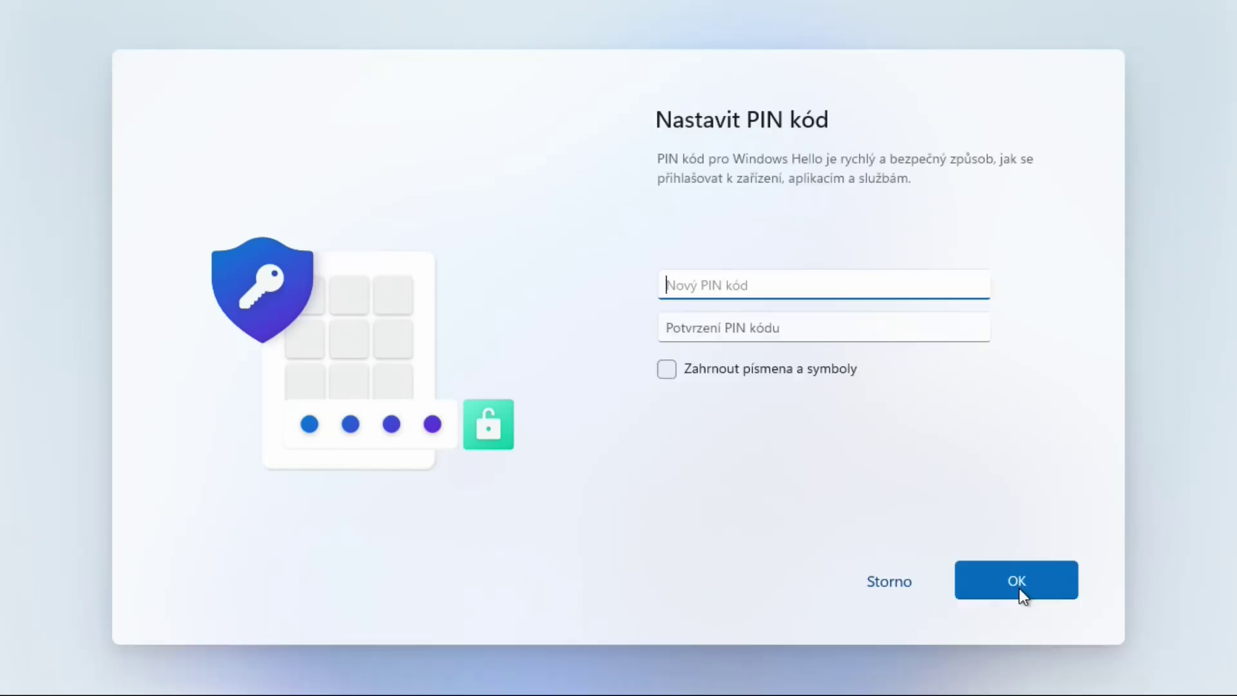
{"action": "type", "text": "1234"}
{"action": "left_click", "coordinate": [773, 335]}
{"action": "type", "text": "1234"}
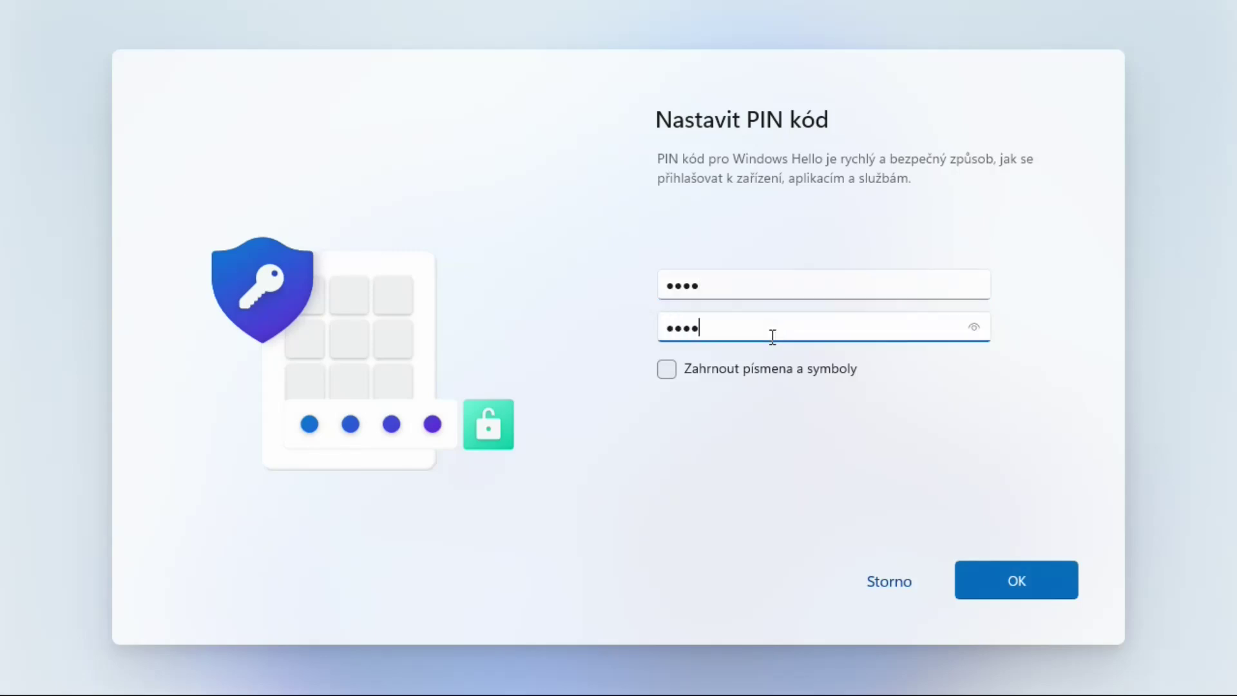
{"action": "left_click", "coordinate": [1016, 584]}
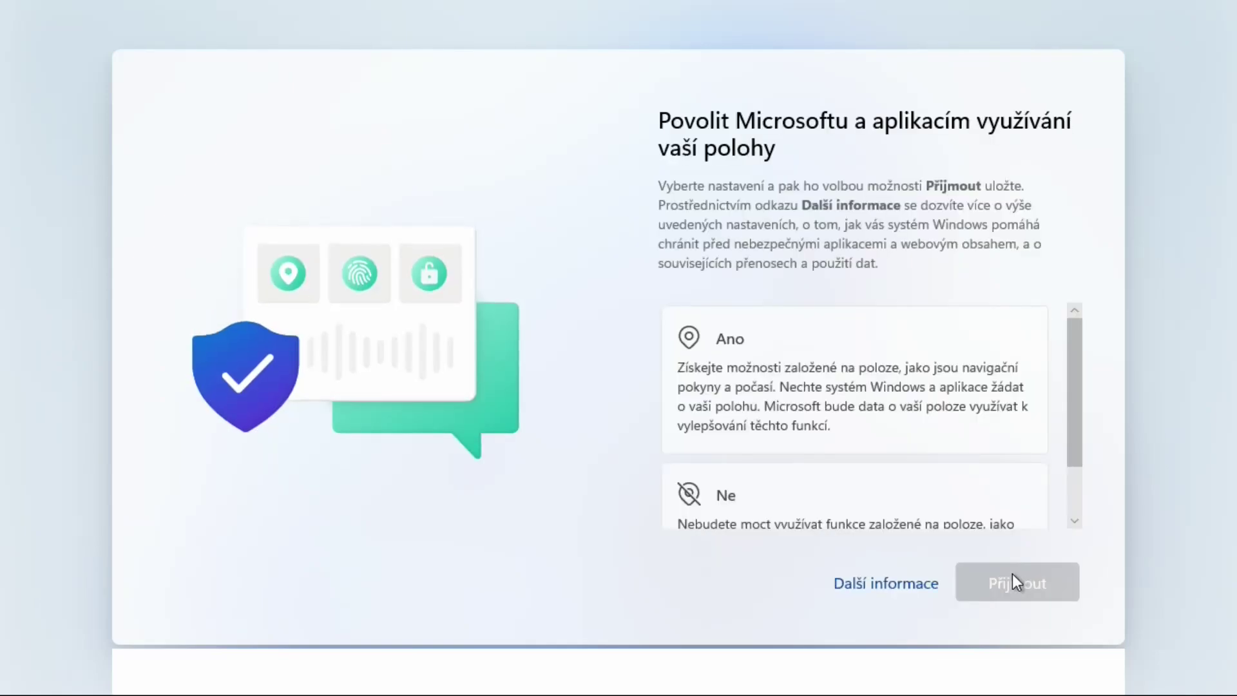
Decline location access and turn off Find my device
{"action": "left_click", "coordinate": [732, 489]}
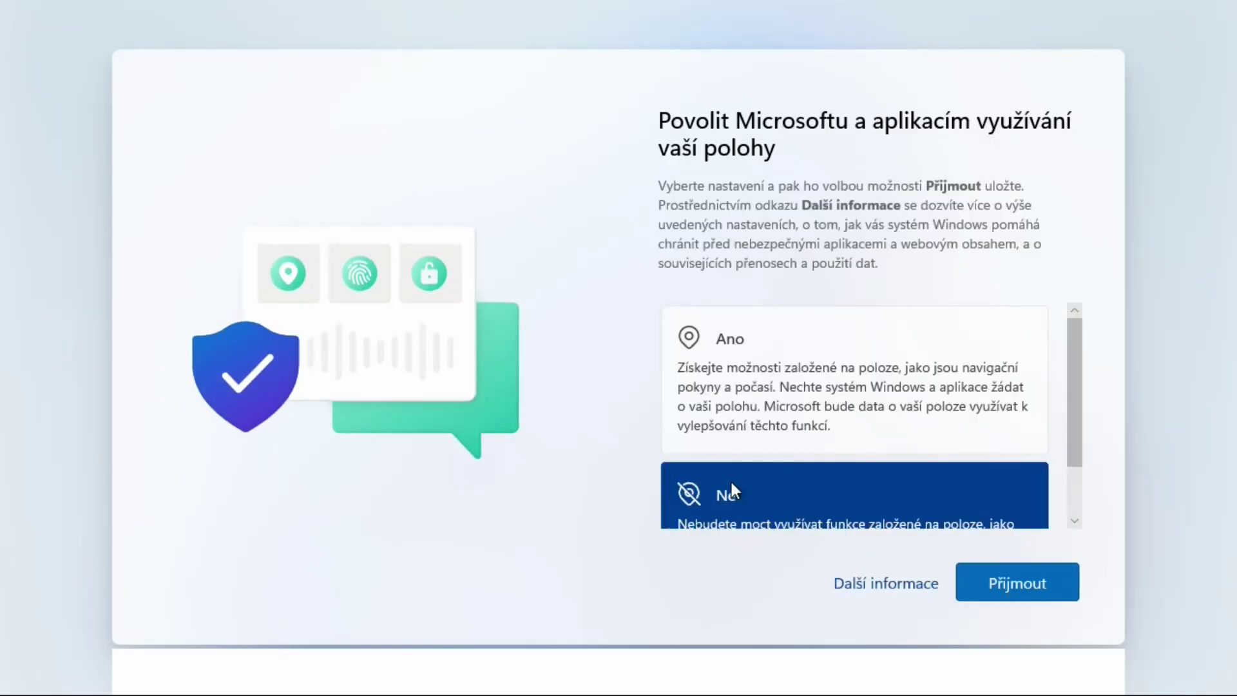
{"action": "left_click", "coordinate": [1019, 585]}
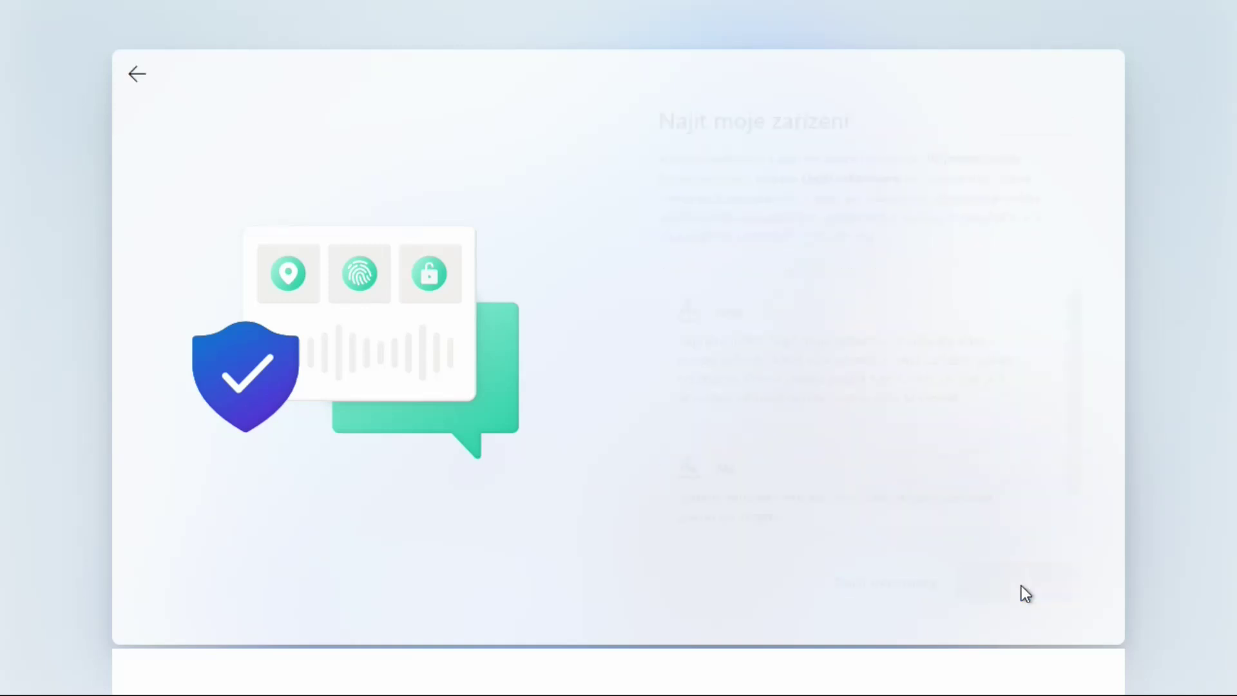
{"action": "left_click", "coordinate": [801, 496]}
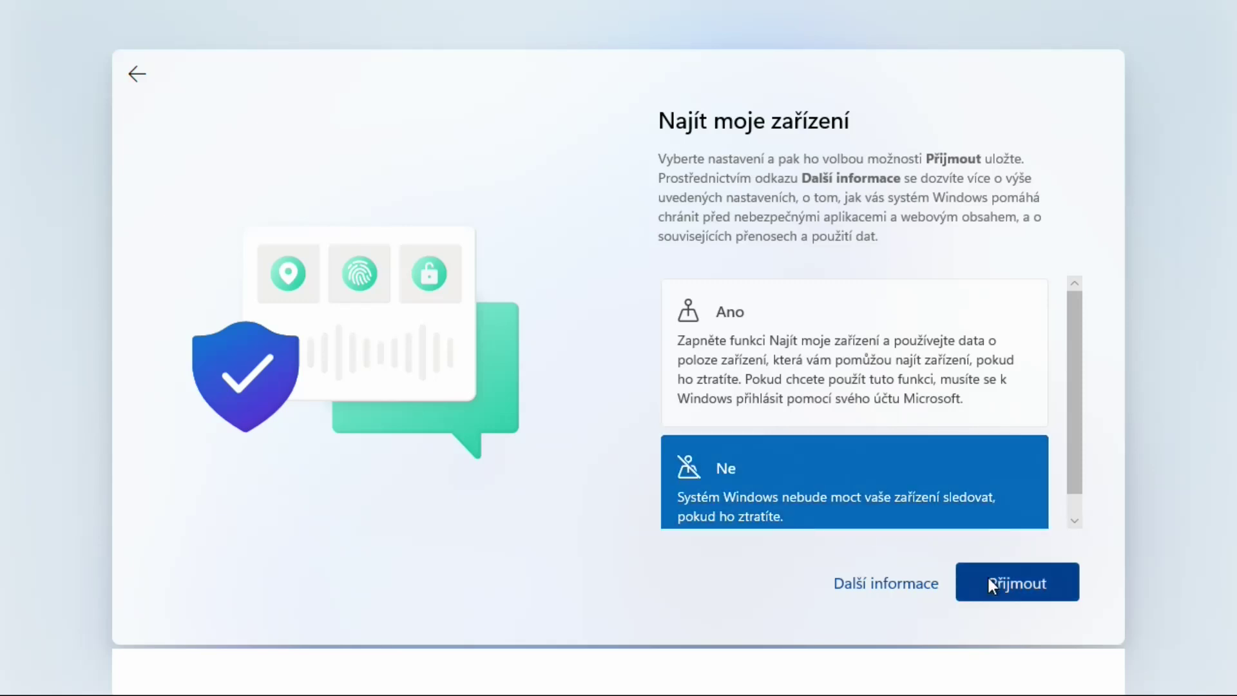
{"action": "left_click", "coordinate": [1046, 586]}
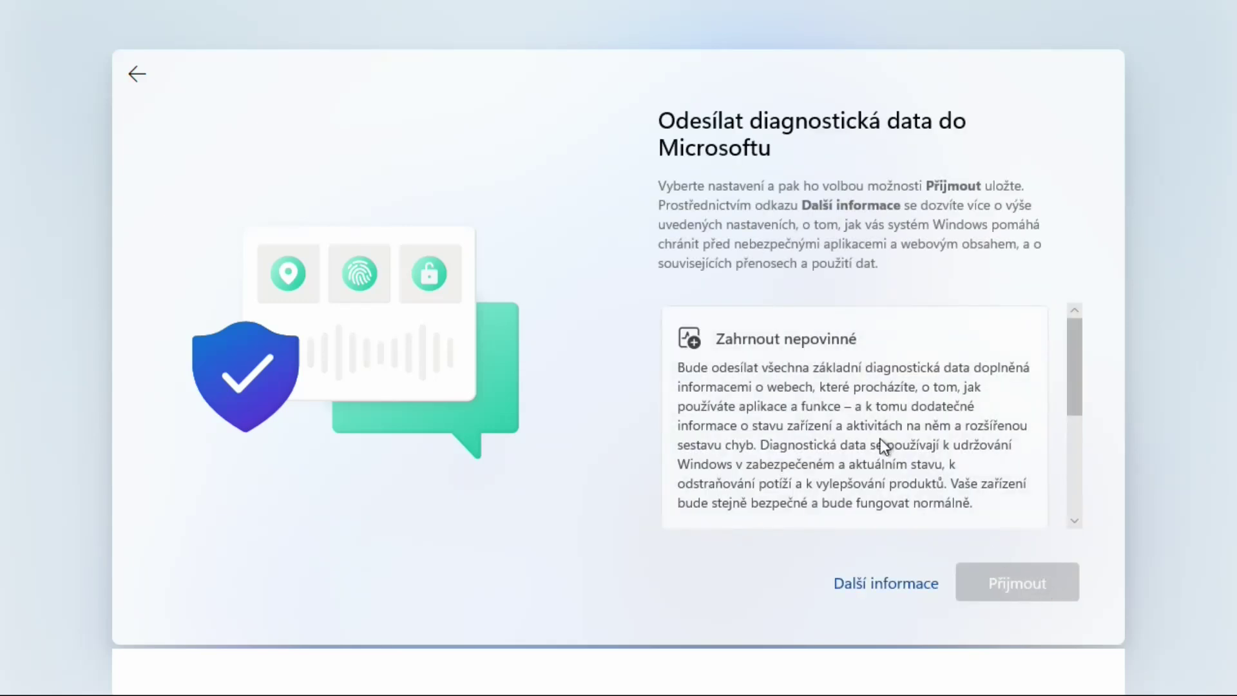
Send only the required (Jenom povinné) diagnostic data
{"action": "scroll", "coordinate": [841, 451], "scroll_direction": "down", "scroll_amount": 2}
{"action": "left_click", "coordinate": [768, 473]}
{"action": "scroll", "coordinate": [764, 466], "scroll_direction": "up", "scroll_amount": 2}
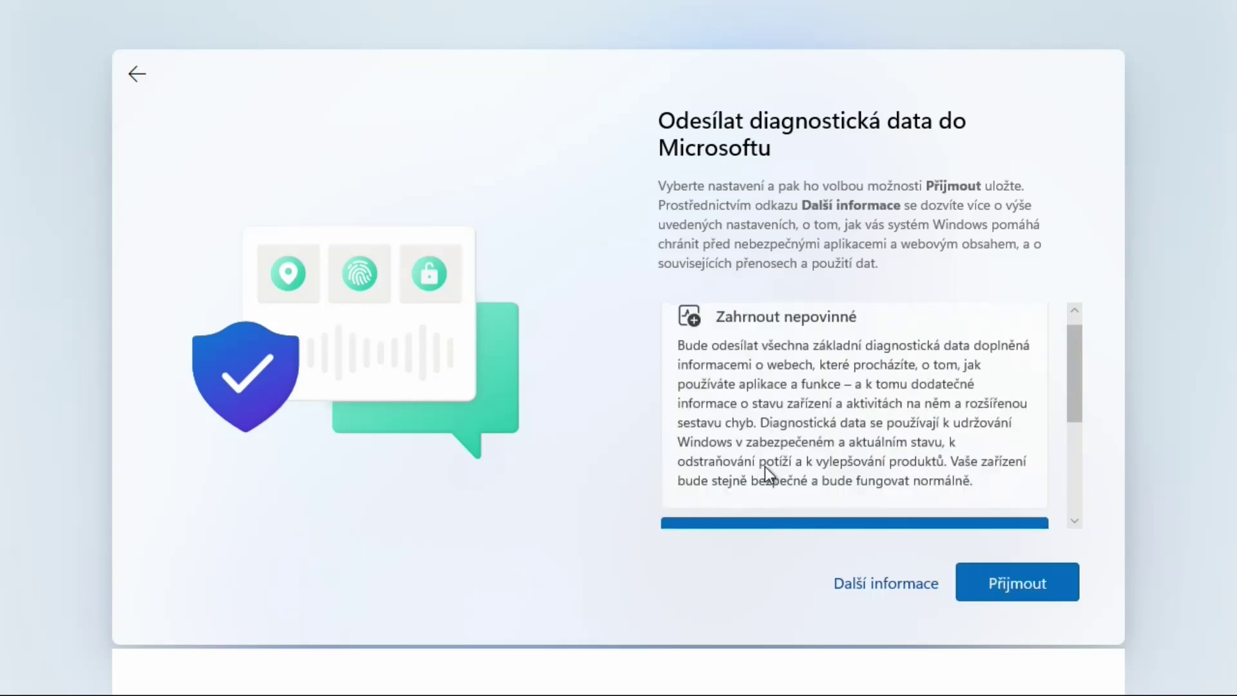
{"action": "scroll", "coordinate": [763, 466], "scroll_direction": "down", "scroll_amount": 3}
{"action": "left_click", "coordinate": [1029, 590]}
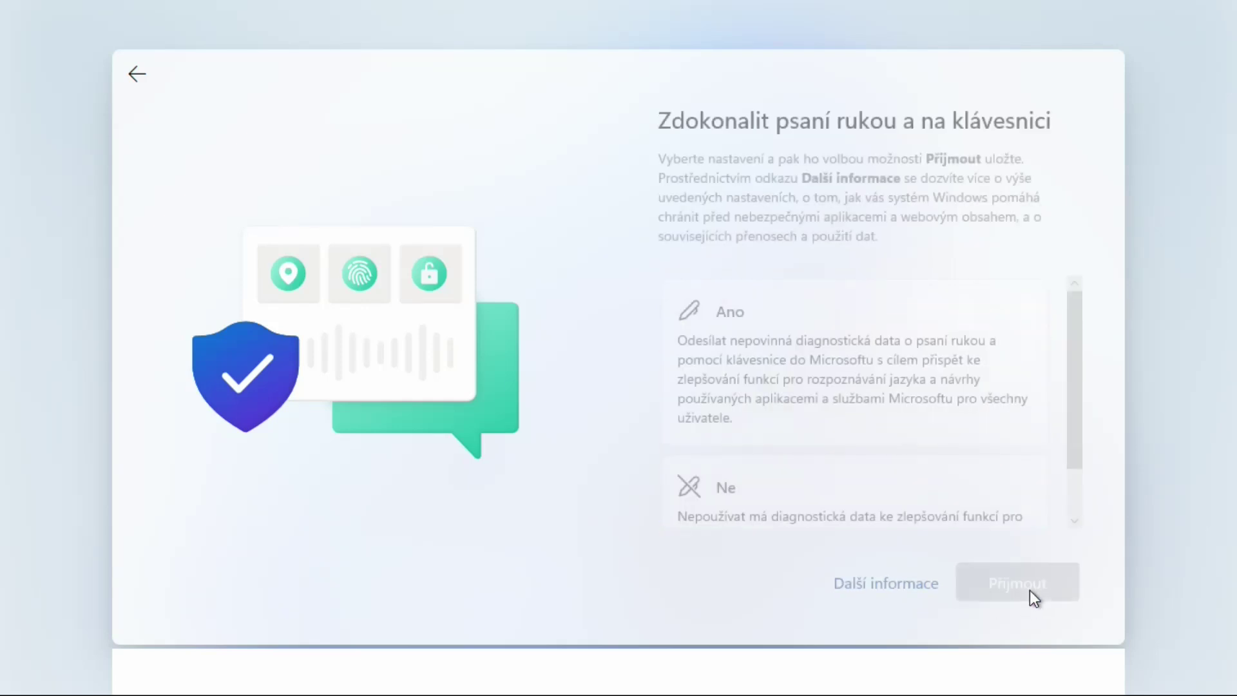
Answer Ne to handwriting improvement, tailored experiences and advertising ID use
{"action": "left_click", "coordinate": [847, 497]}
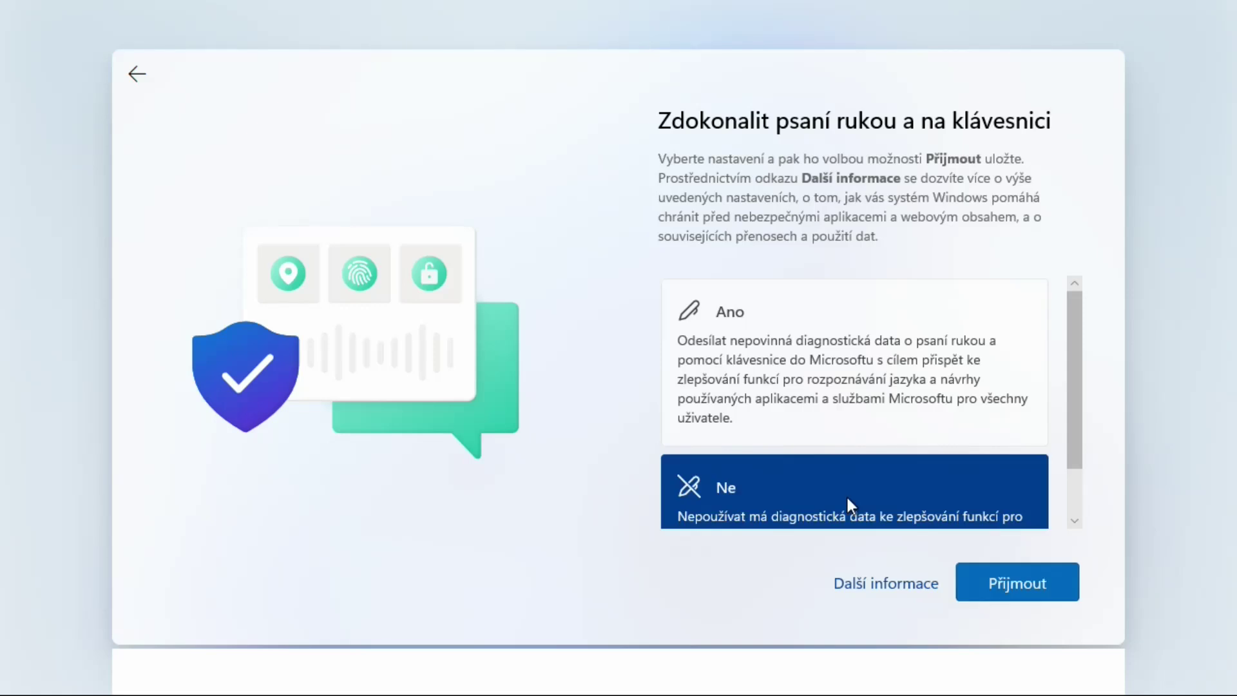
{"action": "left_click", "coordinate": [1030, 573]}
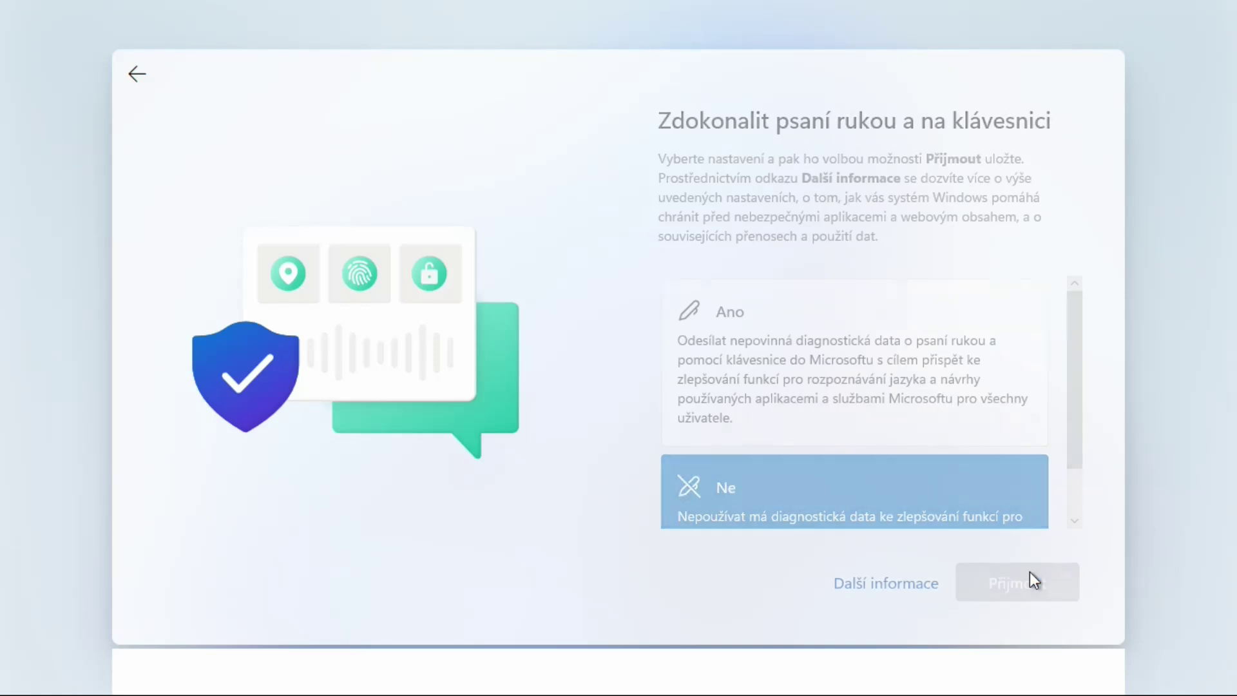
{"action": "scroll", "coordinate": [809, 474], "scroll_direction": "down", "scroll_amount": 3}
{"action": "left_click", "coordinate": [803, 469]}
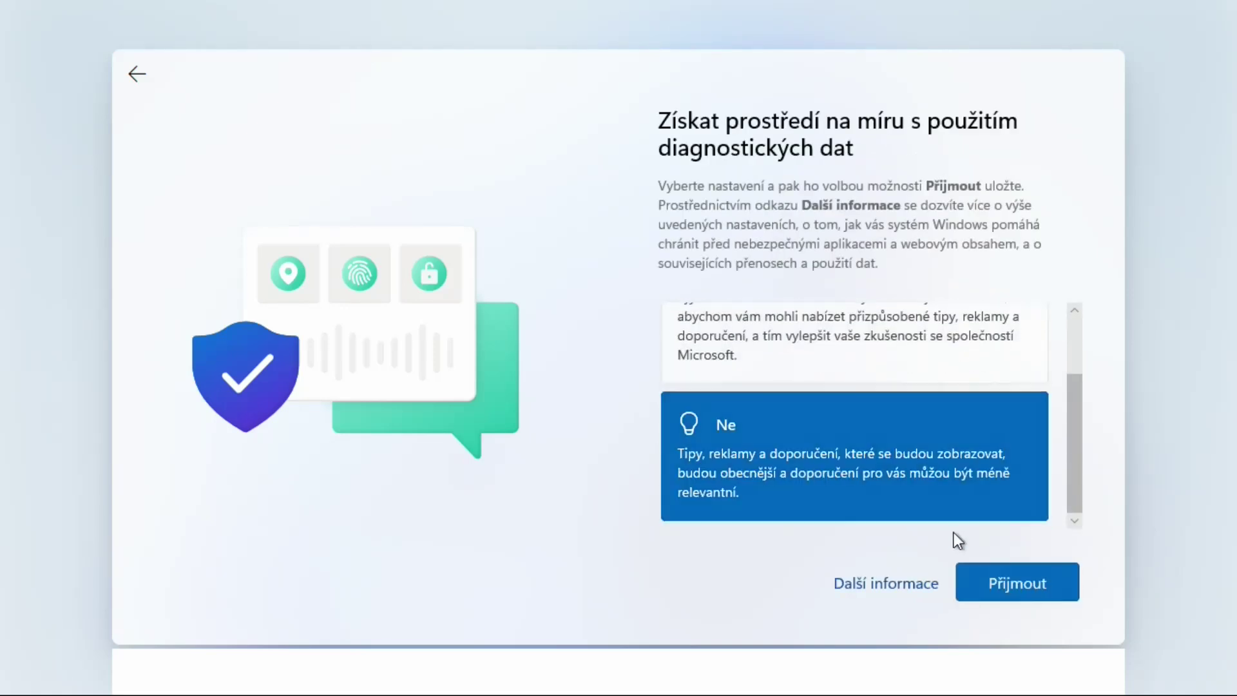
{"action": "left_click", "coordinate": [1037, 589]}
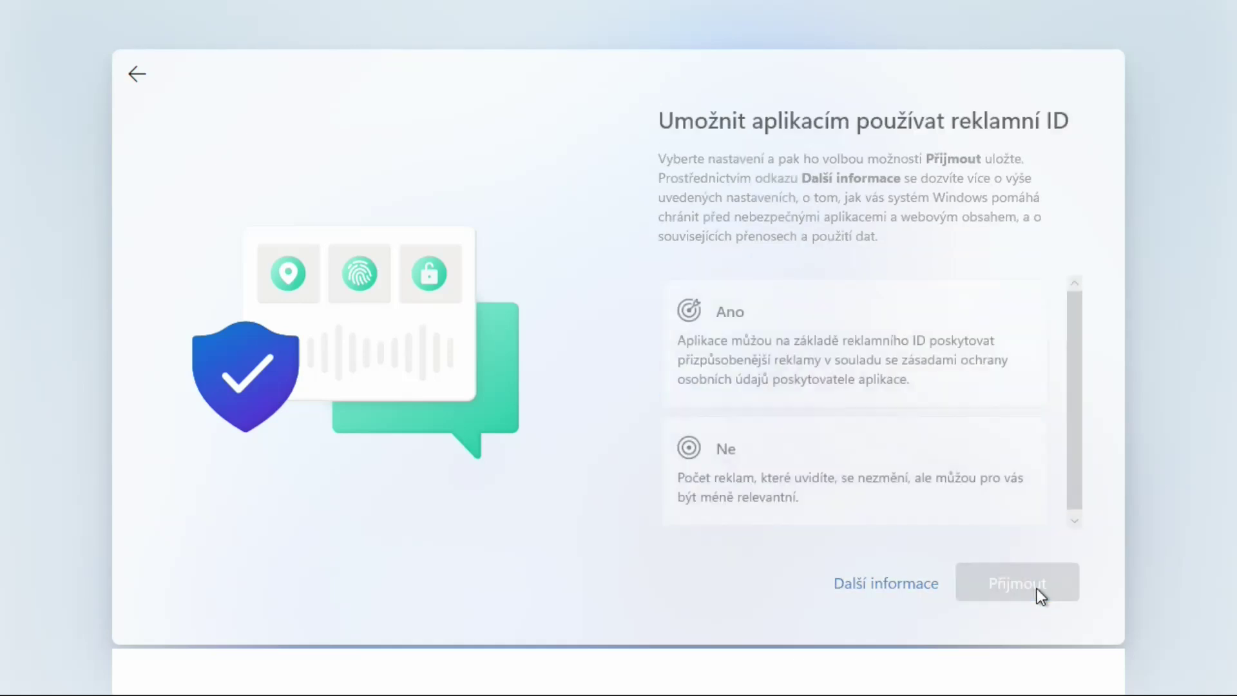
{"action": "left_click", "coordinate": [787, 451]}
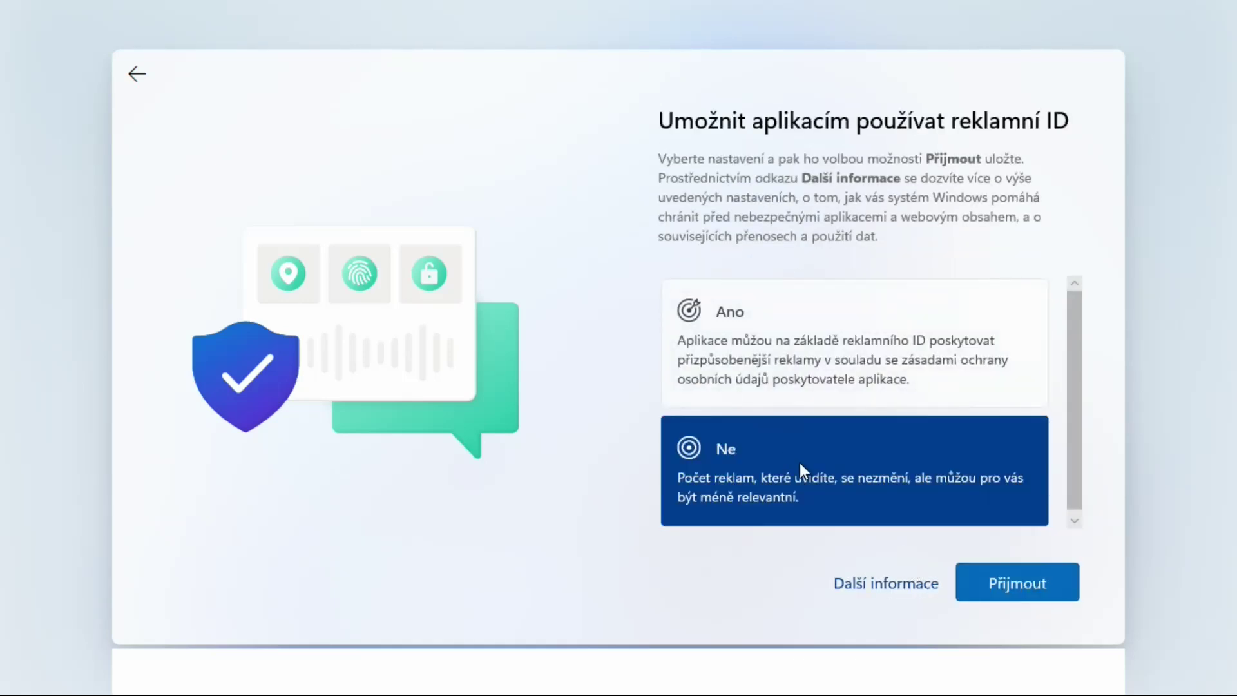
{"action": "left_click", "coordinate": [1025, 573]}
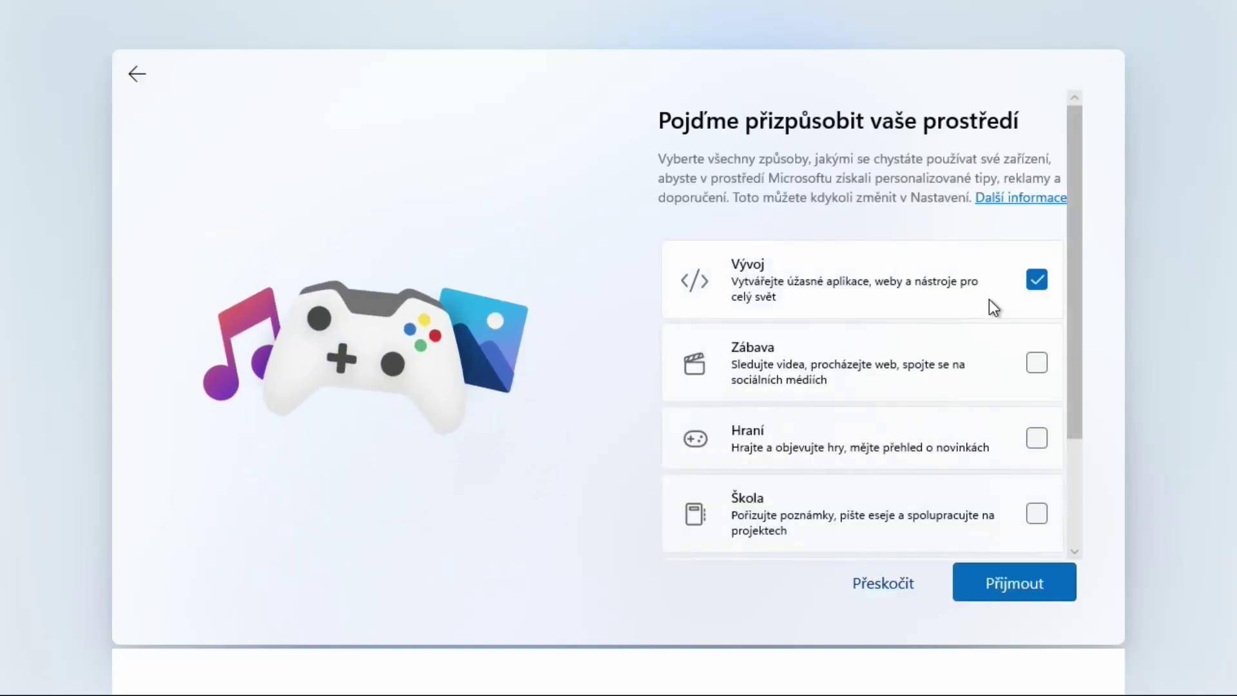
Untick the Vývoj category and skip the device-usage personalisation page
{"action": "left_click", "coordinate": [1037, 281]}
{"action": "scroll", "coordinate": [1003, 447], "scroll_direction": "down", "scroll_amount": 2}
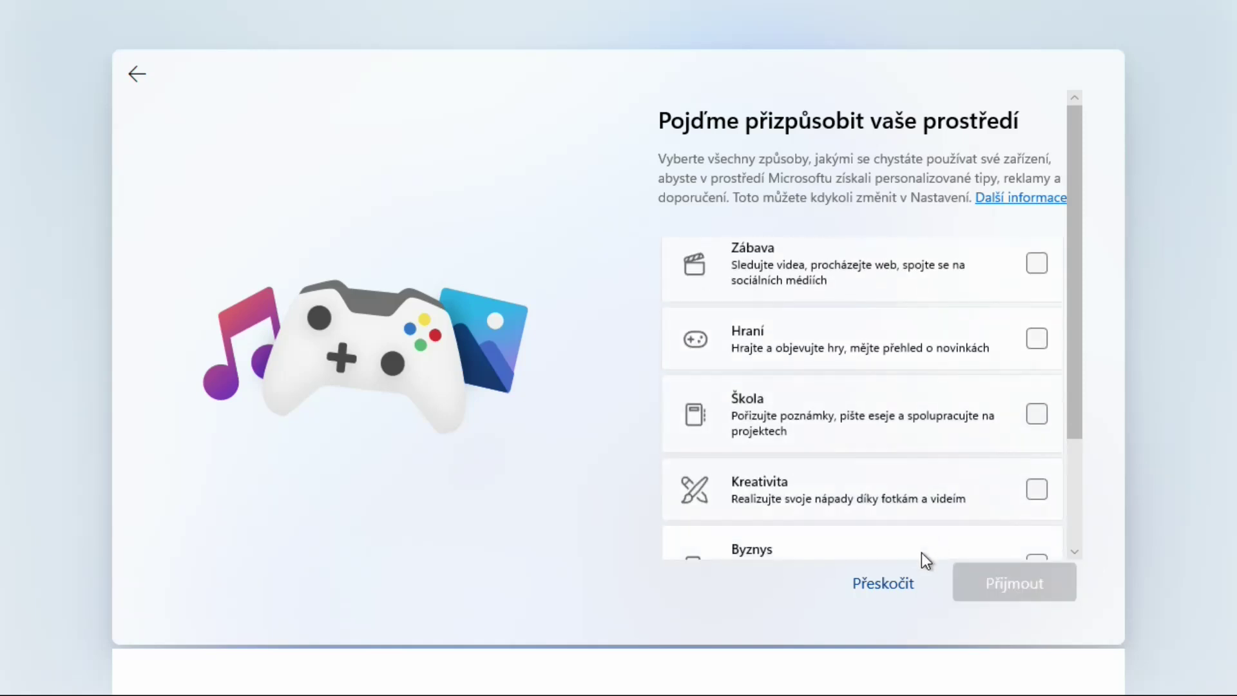
{"action": "left_click", "coordinate": [883, 585]}
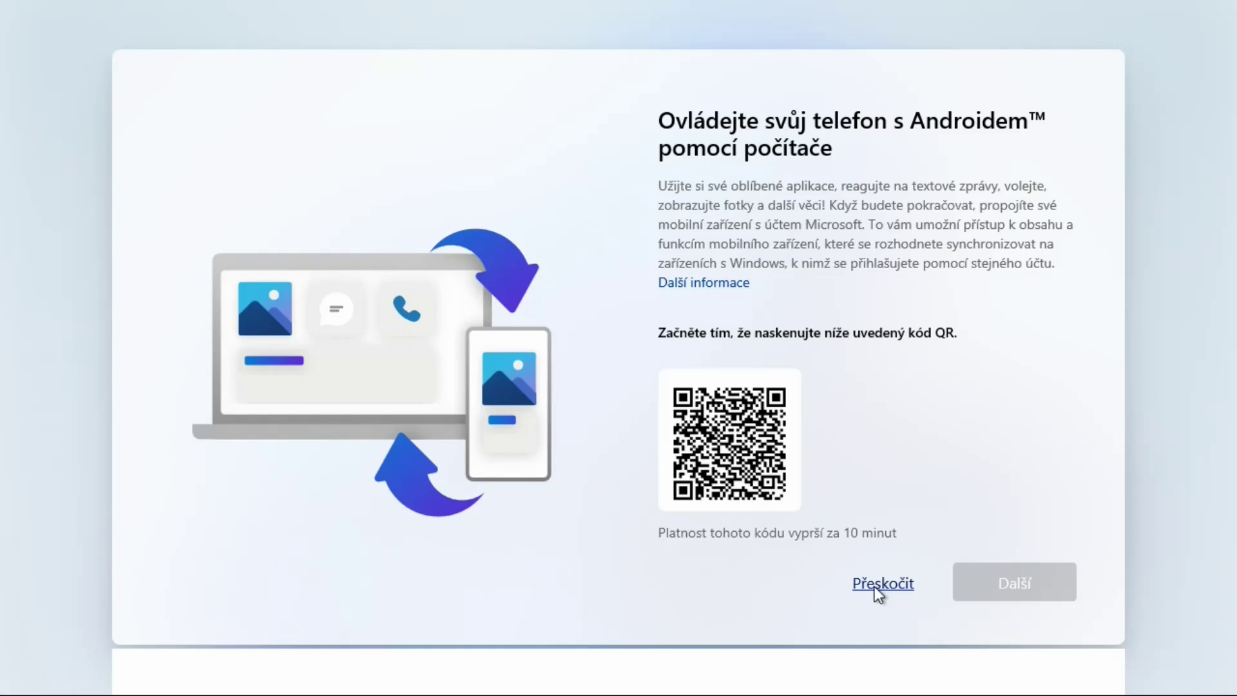
Skip phone linking and OneDrive backup, then decline browser import and both Microsoft 365 offers
{"action": "left_click", "coordinate": [875, 588]}
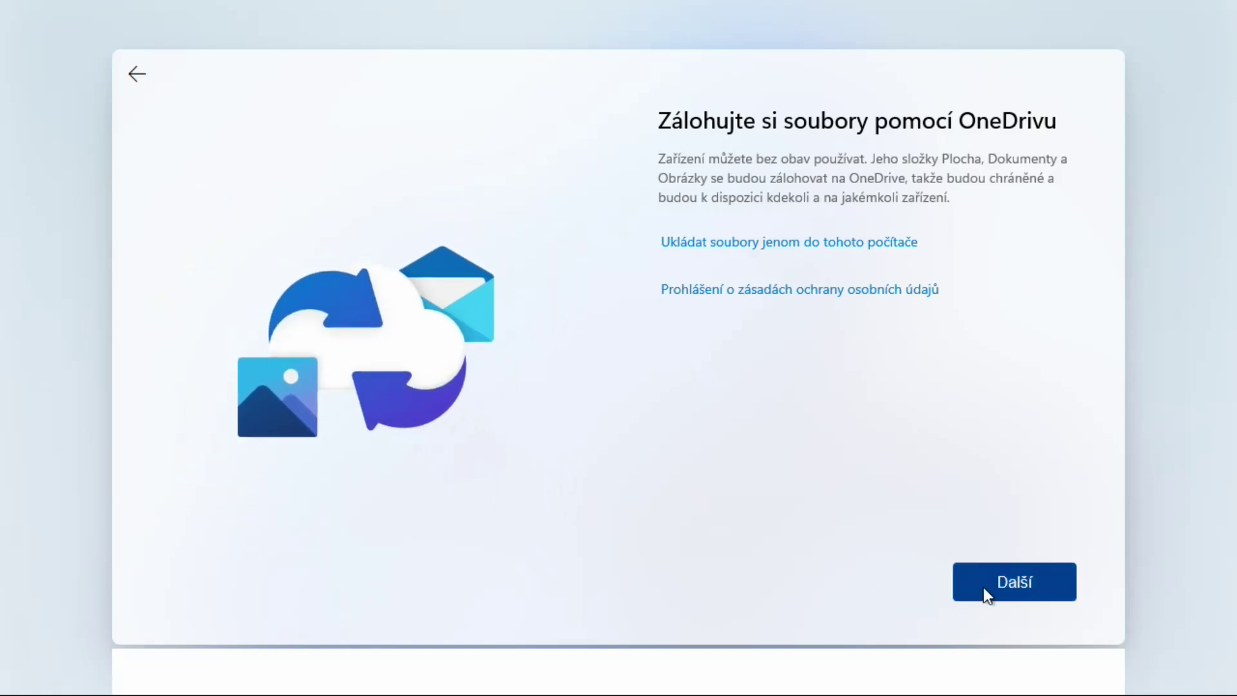
{"action": "left_click", "coordinate": [1014, 583]}
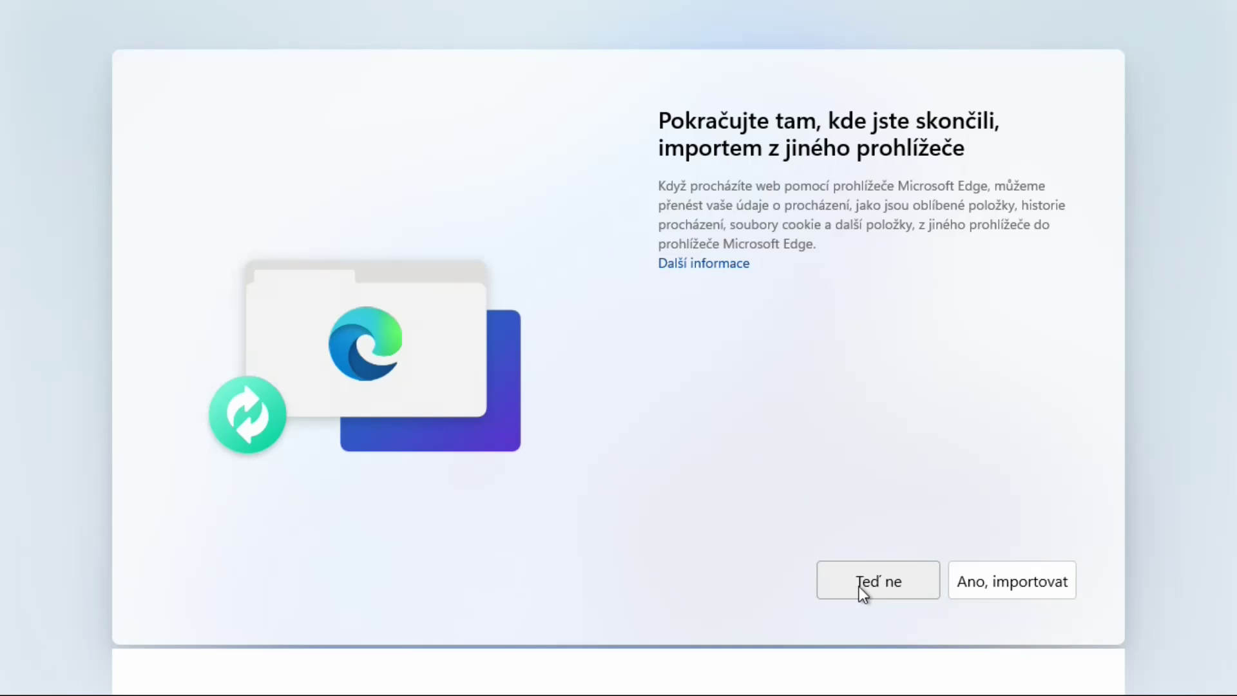
{"action": "left_click", "coordinate": [859, 583]}
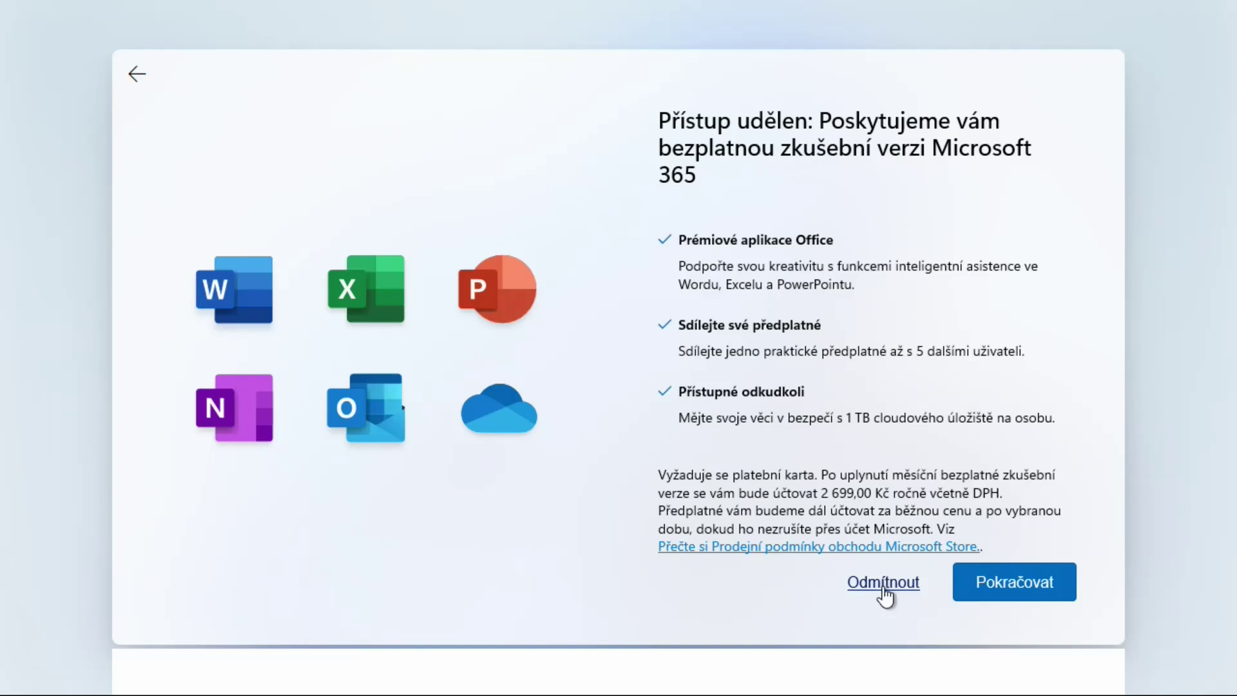
{"action": "left_click", "coordinate": [883, 585]}
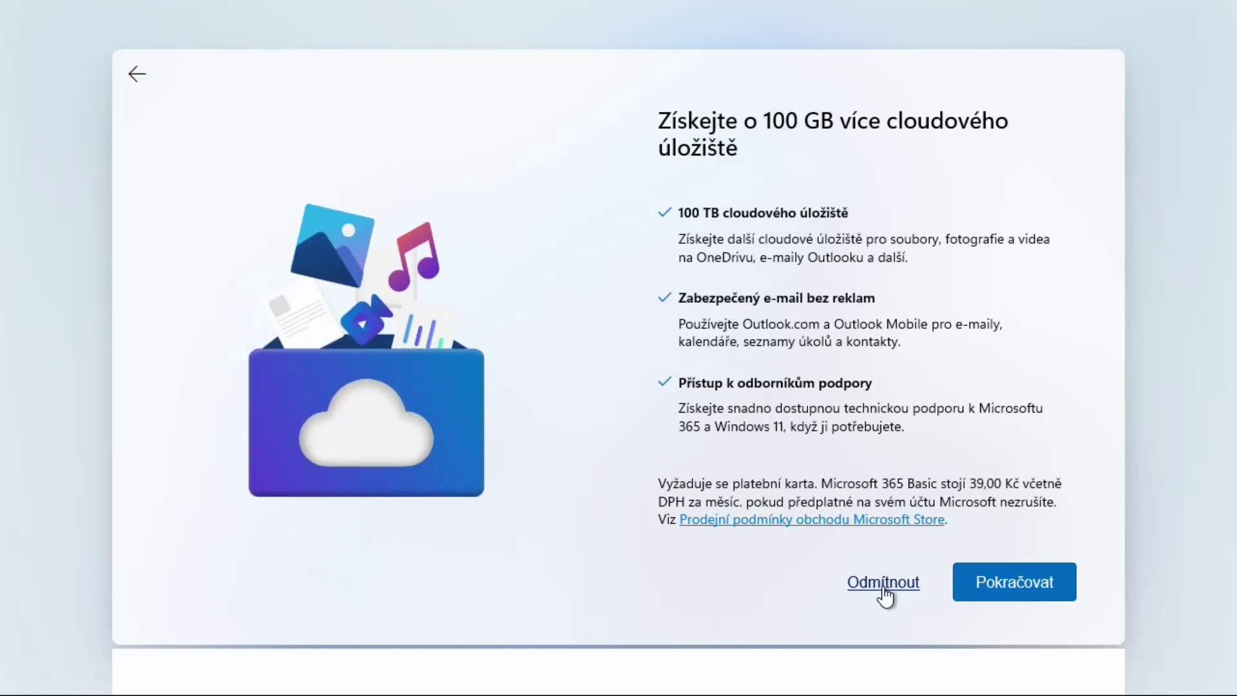
{"action": "left_click", "coordinate": [882, 583]}
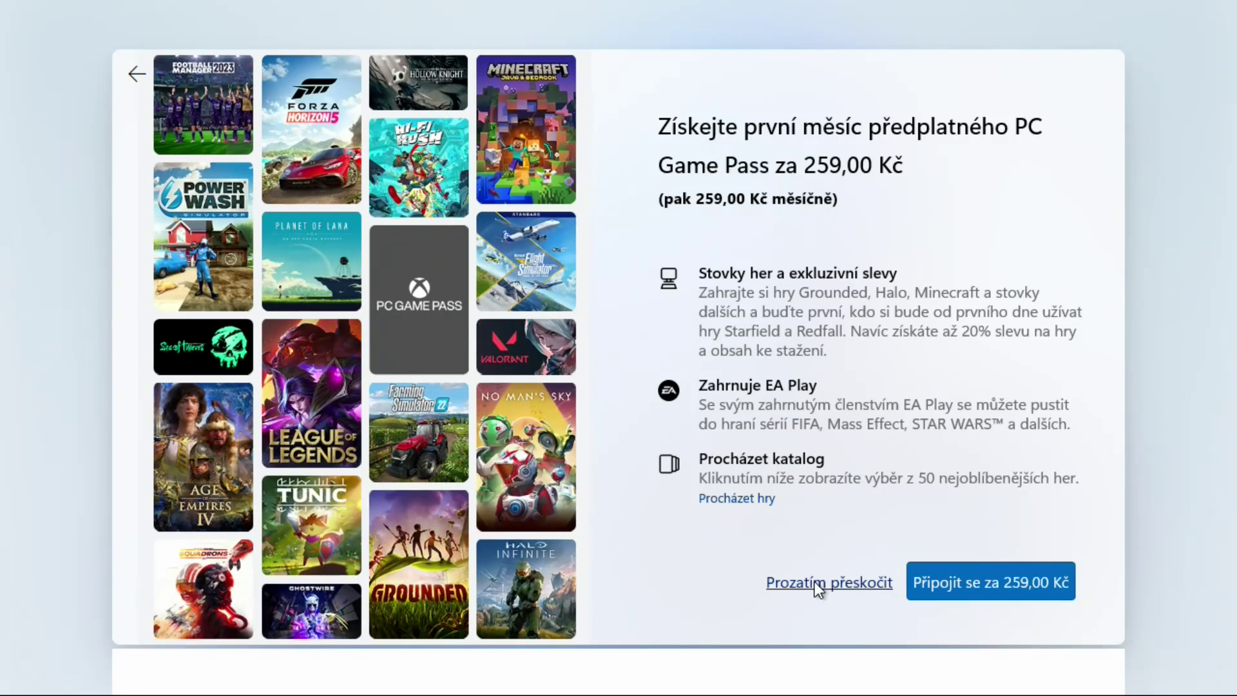
Skip the PC Game Pass offer so setup finishes at the desktop
{"action": "left_click", "coordinate": [814, 581]}
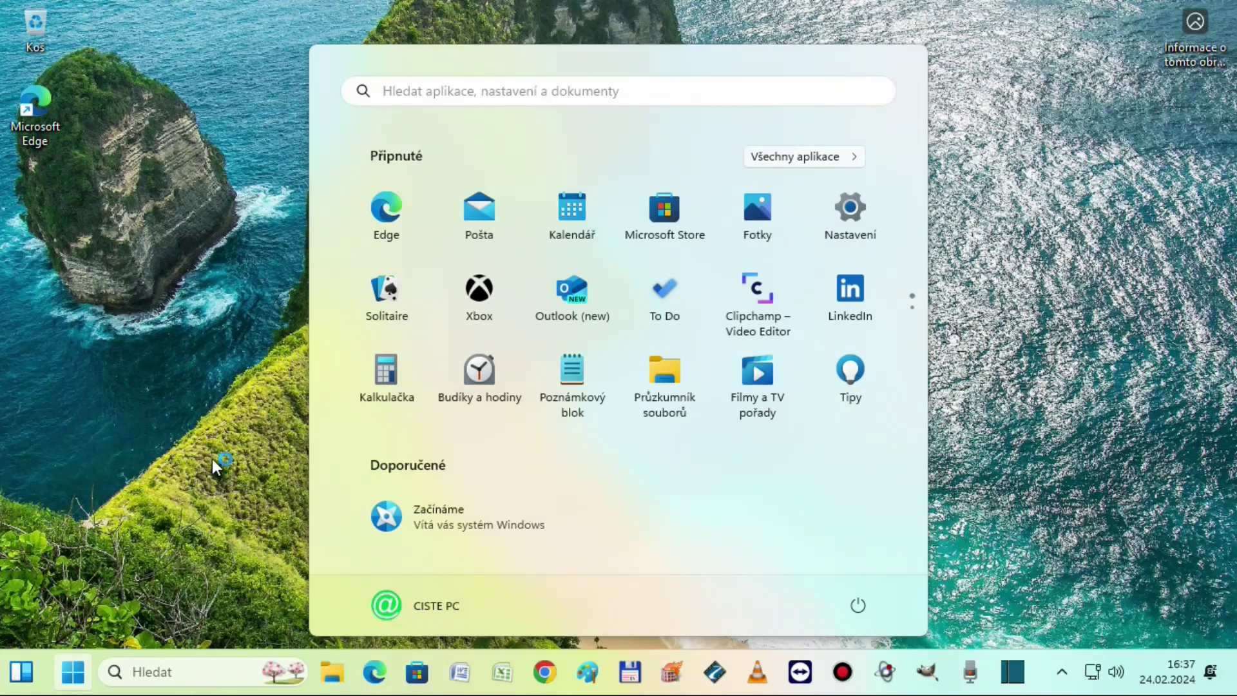
Open Settings maximized and go to Systém › O systému to check Windows 11 Pro 23H2, build 22631.2861
{"action": "left_click", "coordinate": [250, 469]}
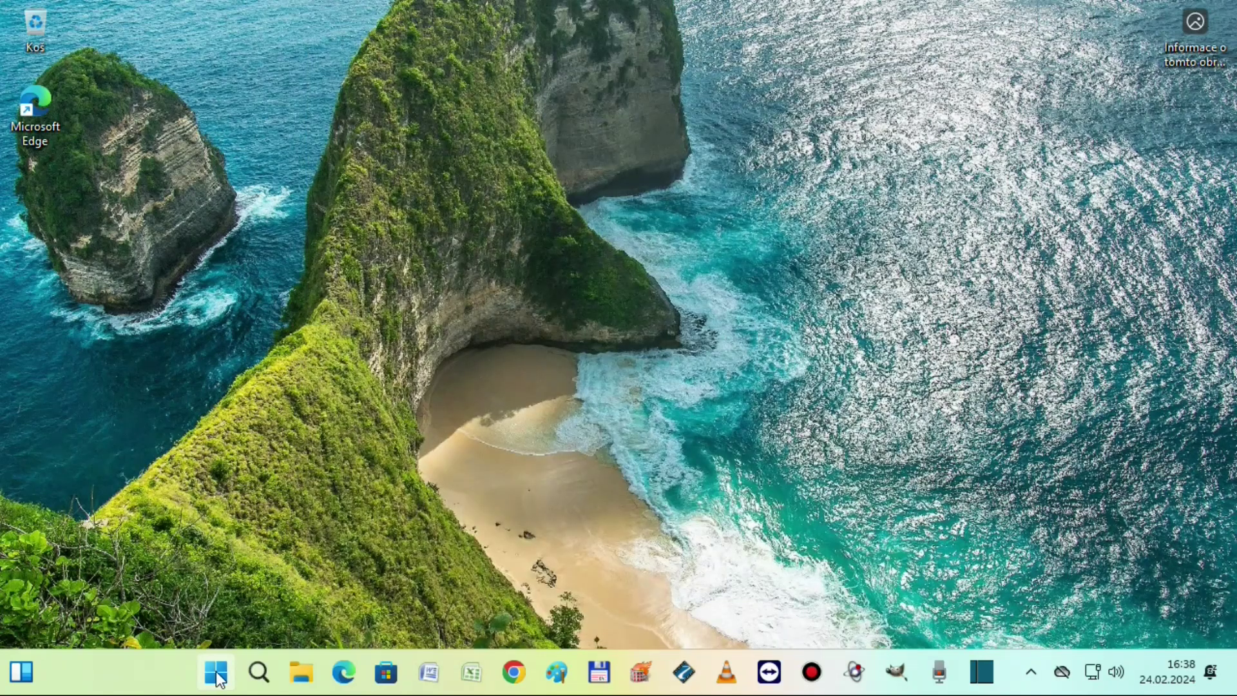
{"action": "left_click", "coordinate": [218, 674]}
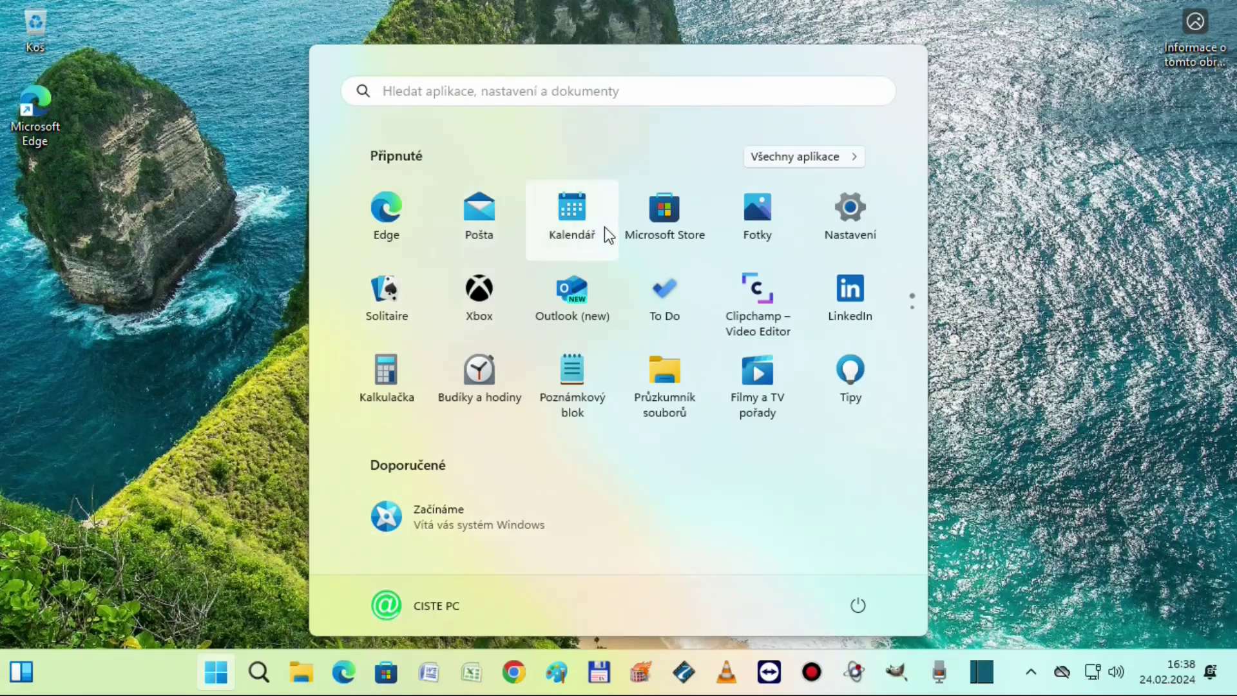
{"action": "left_click", "coordinate": [831, 210]}
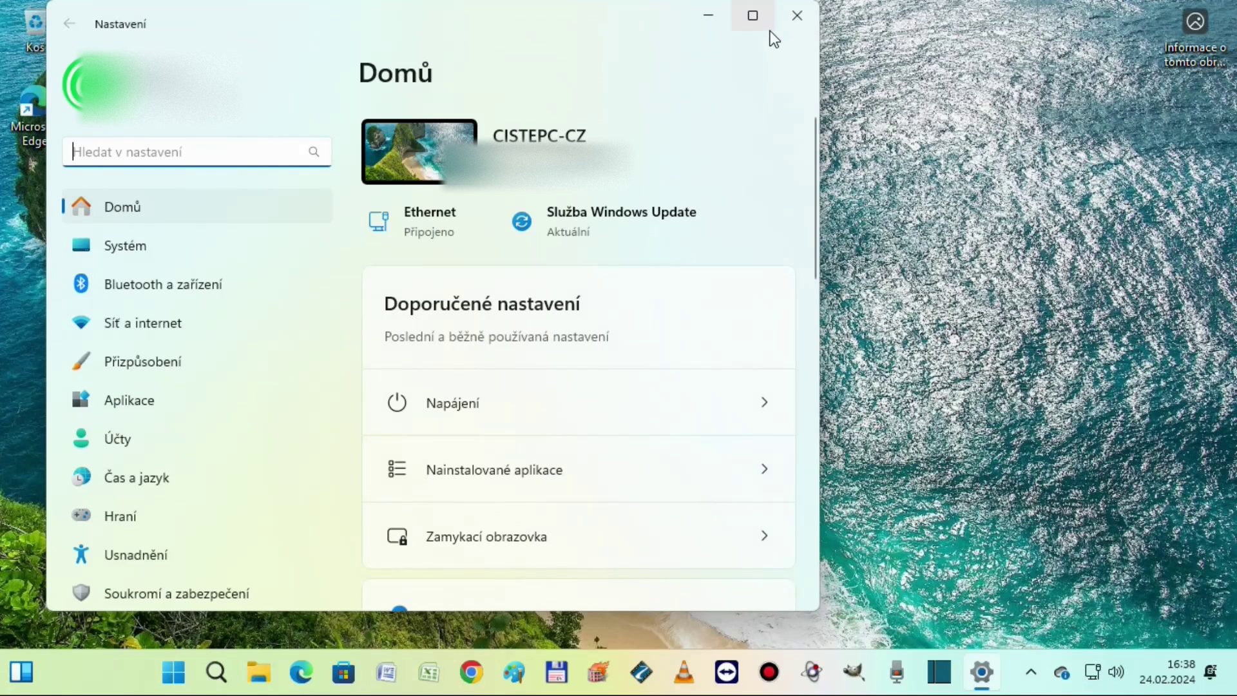
{"action": "left_click", "coordinate": [752, 17]}
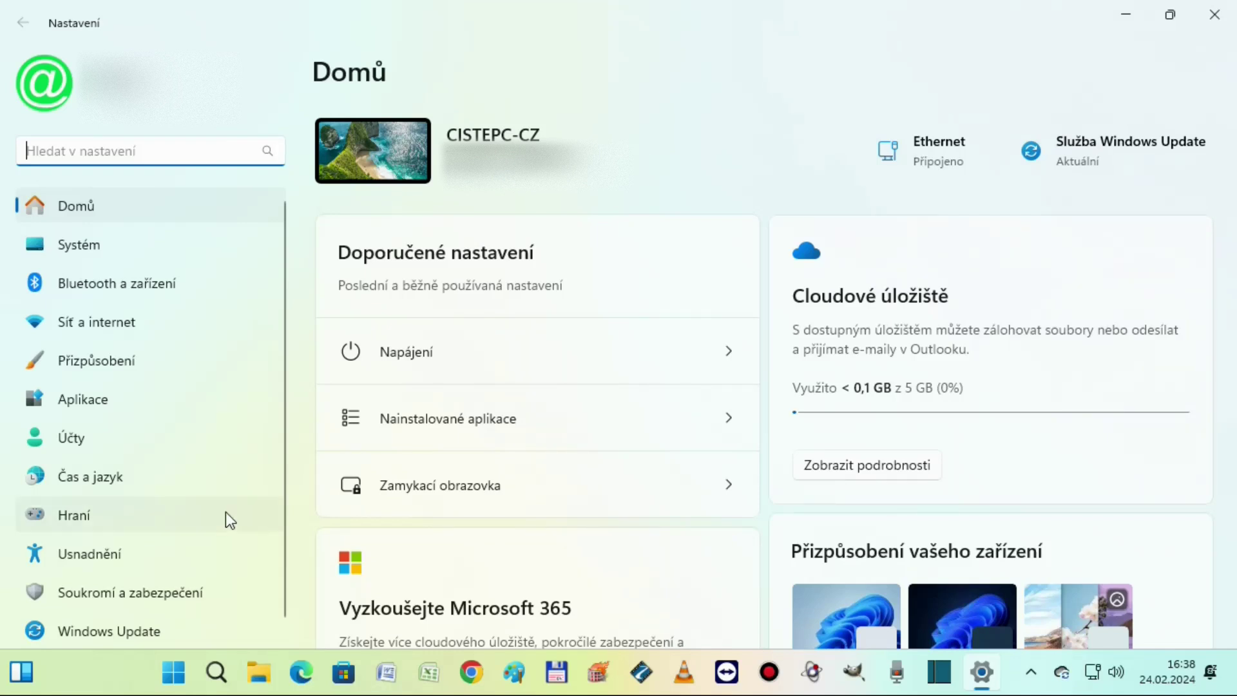
{"action": "scroll", "coordinate": [148, 580], "scroll_direction": "down", "scroll_amount": 1}
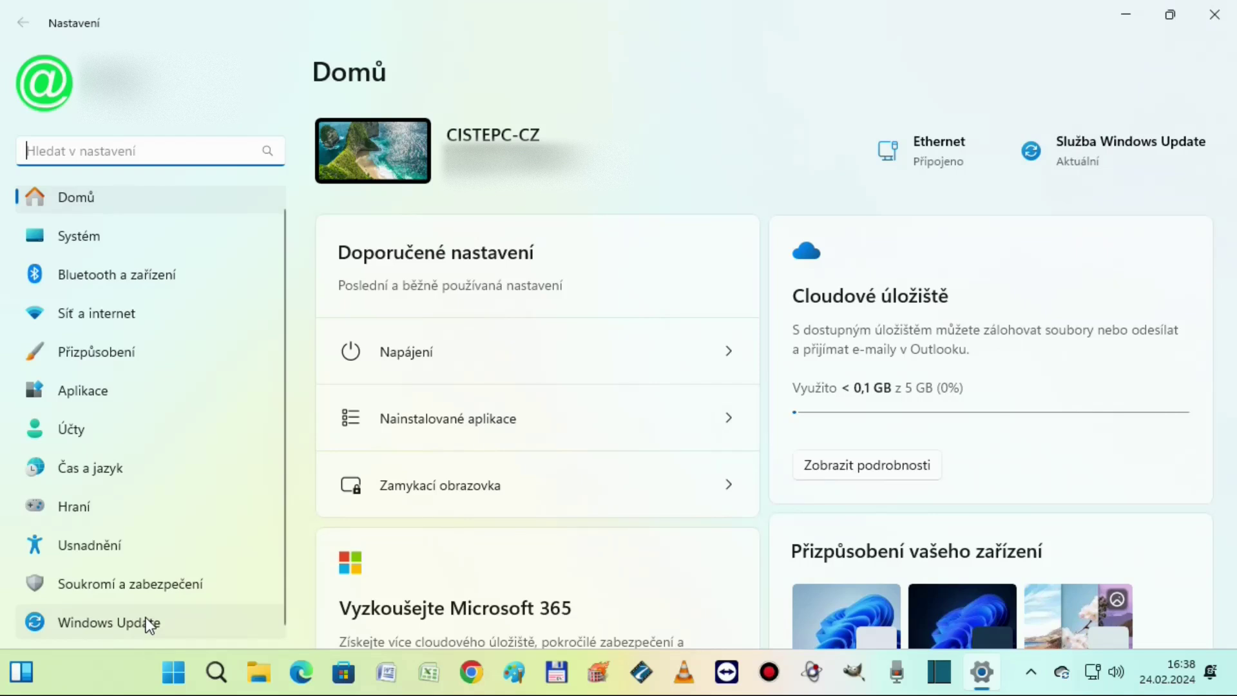
{"action": "left_click", "coordinate": [73, 237]}
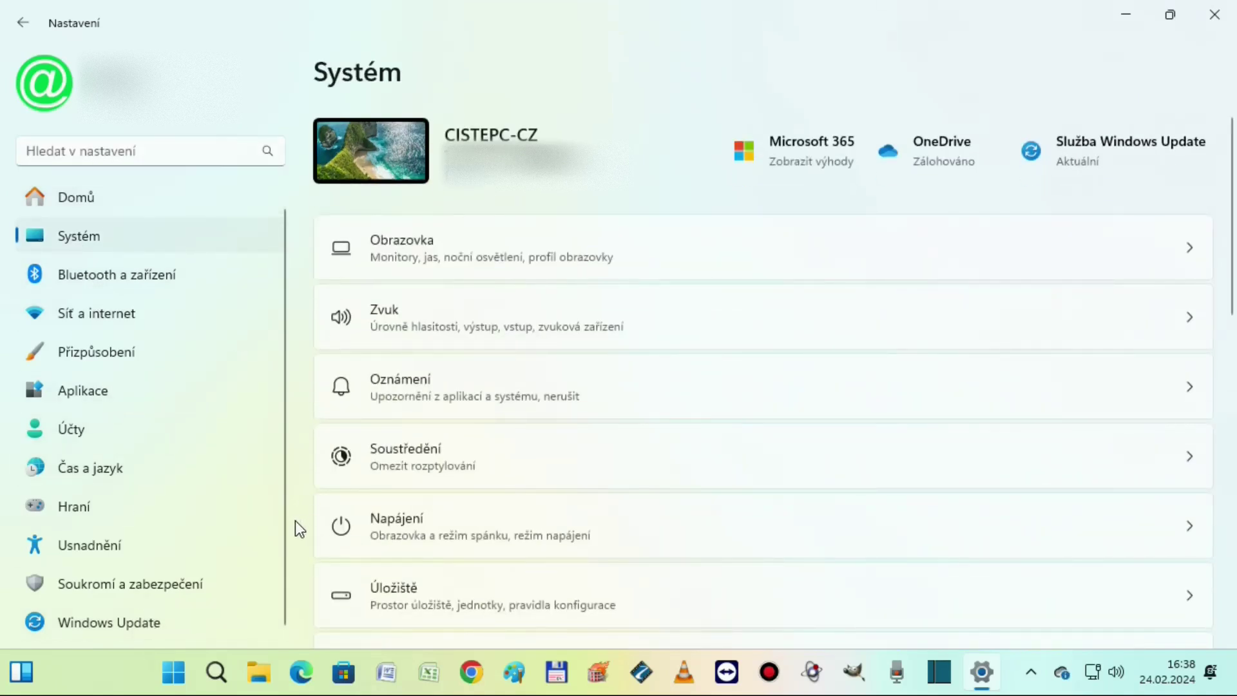
{"action": "scroll", "coordinate": [295, 521], "scroll_direction": "down", "scroll_amount": 10}
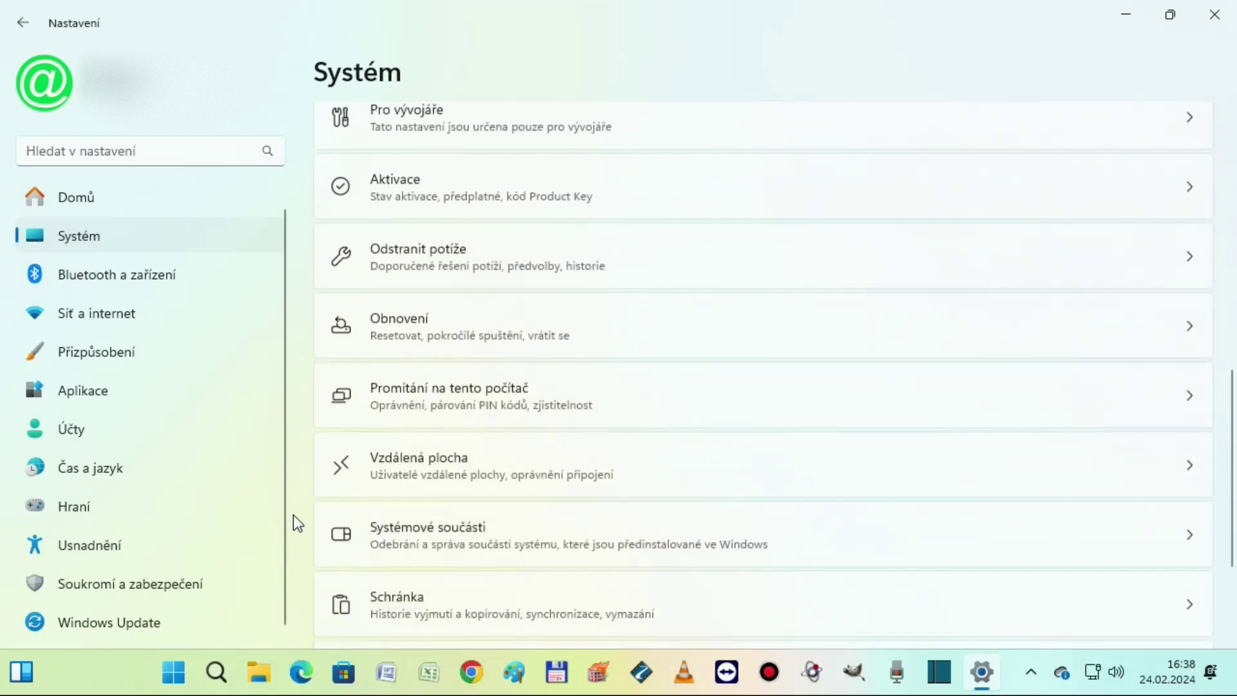
{"action": "scroll", "coordinate": [294, 522], "scroll_direction": "down", "scroll_amount": 3}
{"action": "left_click", "coordinate": [423, 573]}
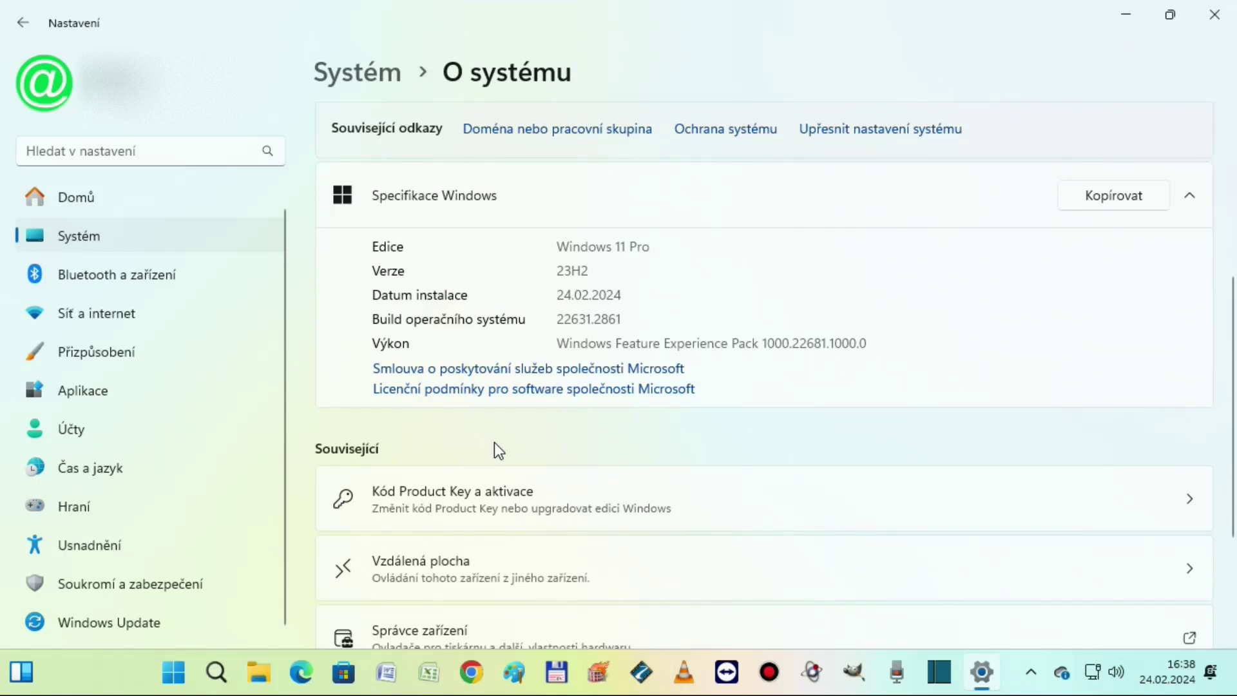
Close Settings with Alt+F4 and open File Explorer to view the computer's drives
{"action": "key", "text": "alt+F4"}
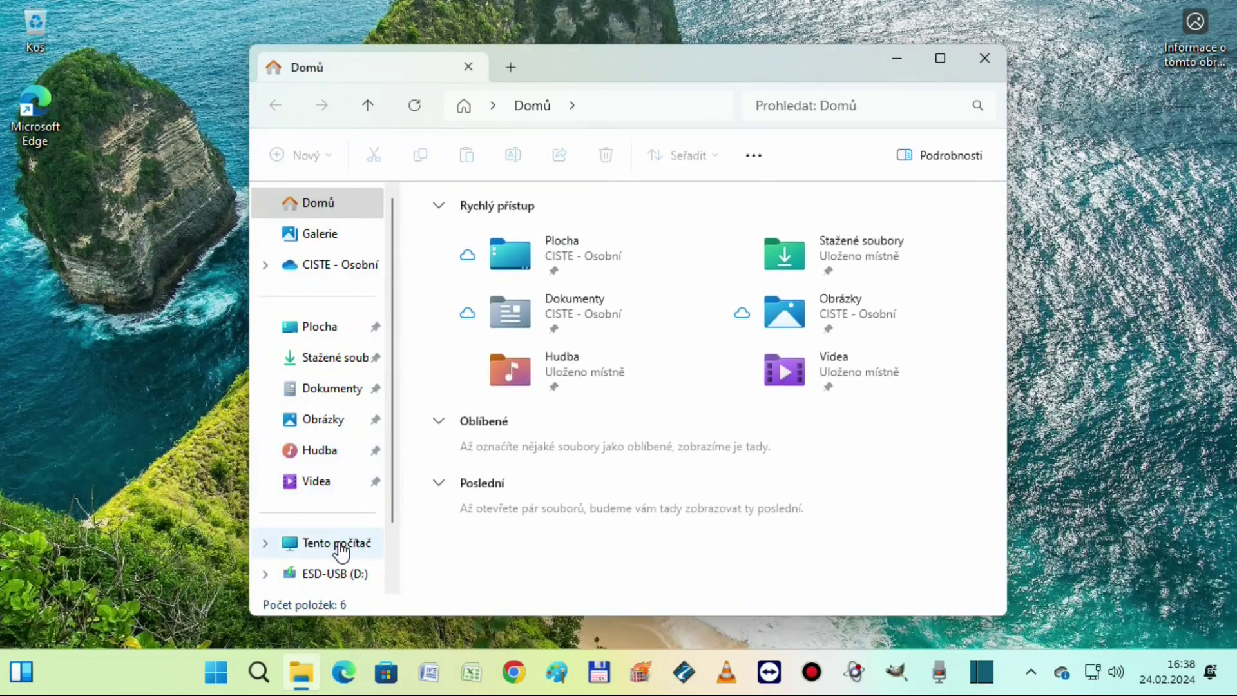
{"action": "left_click", "coordinate": [338, 546]}
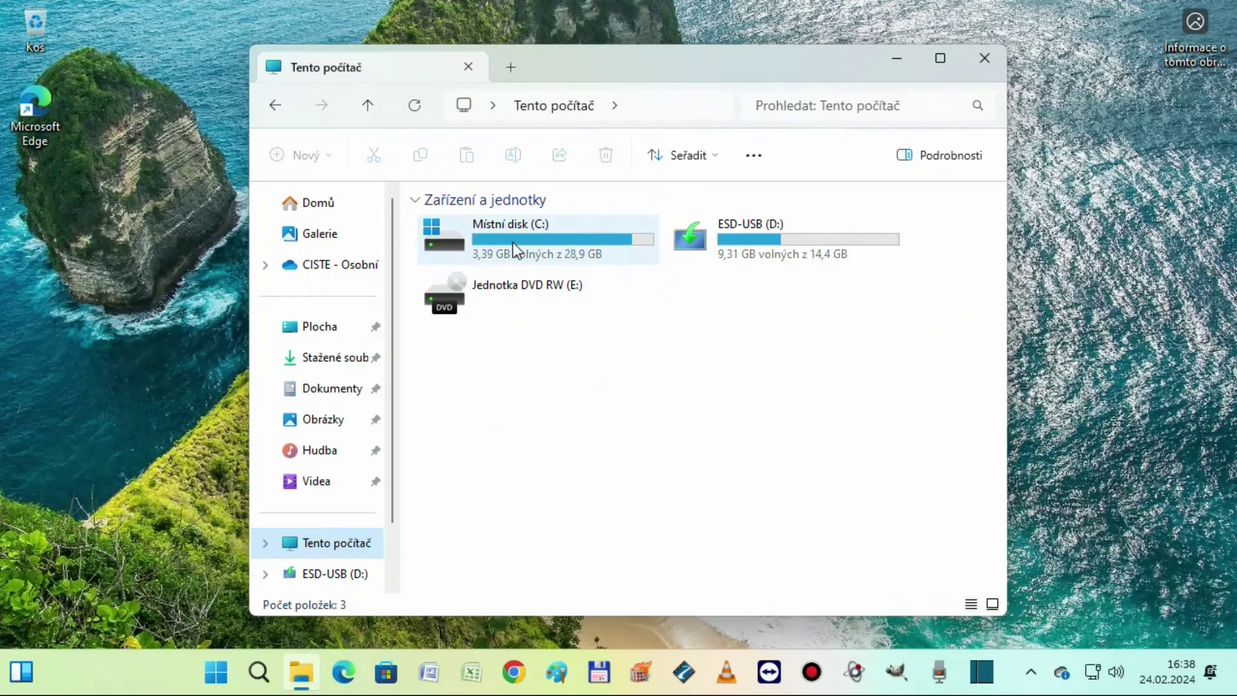